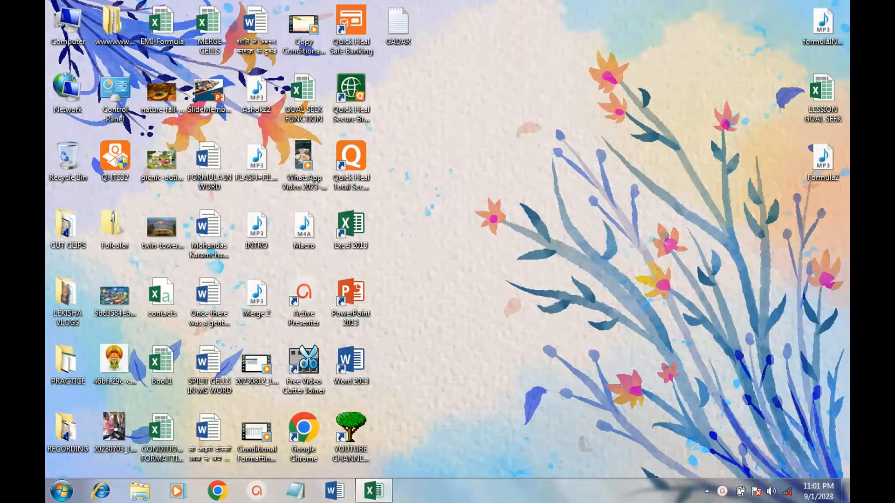
- Switch to the open GOAL SEEK FUNCTION workbook in Excel and look over the product tables on the ITEMS sheet
left_click(381, 497)
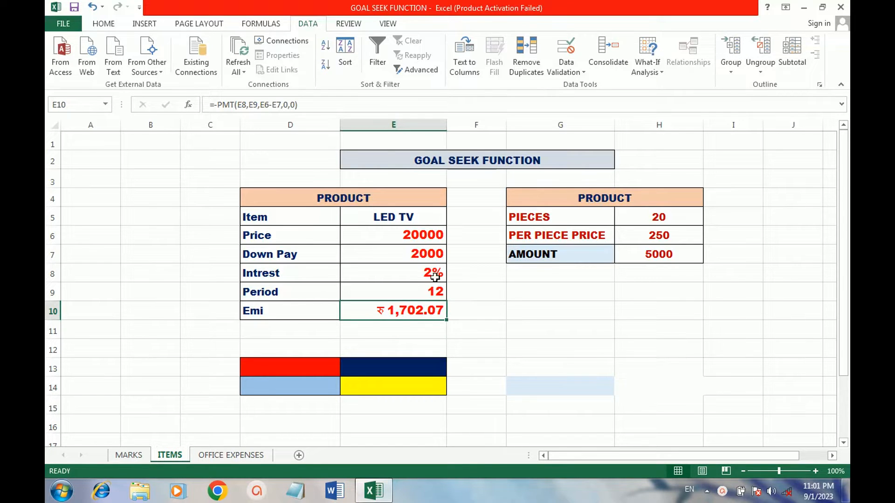
left_click(206, 333)
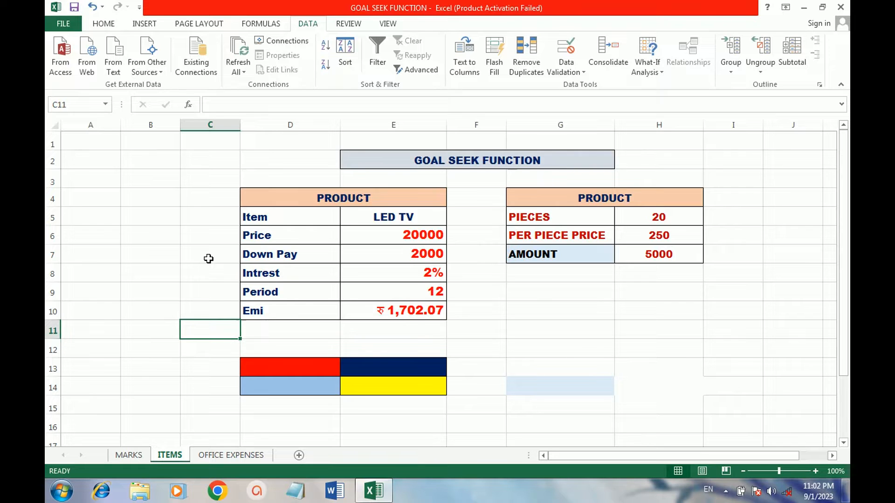
left_click(373, 342)
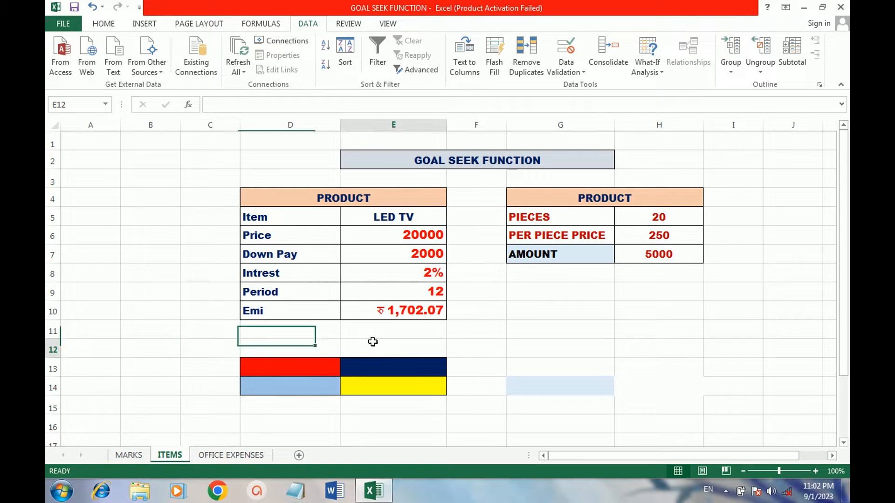
left_click(385, 332)
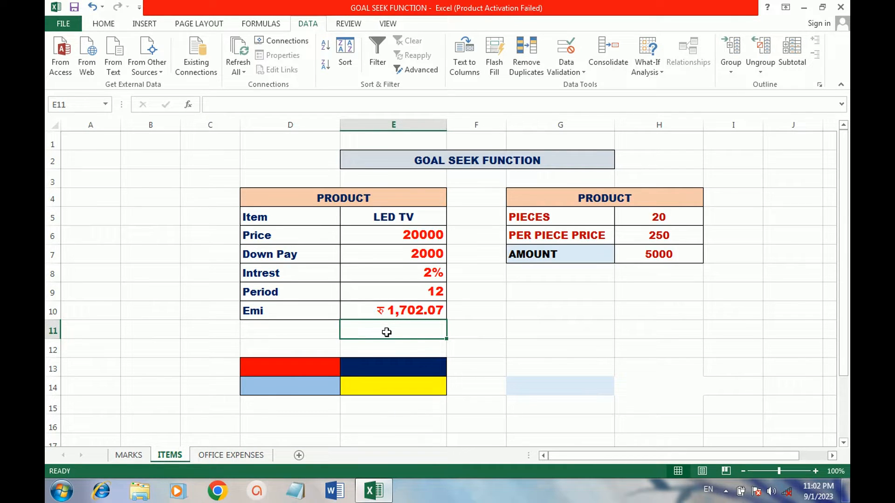
- Open the MARKS sheet and examine the student's subjects, their marks and the empty COMPUTER mark cell
left_click(129, 455)
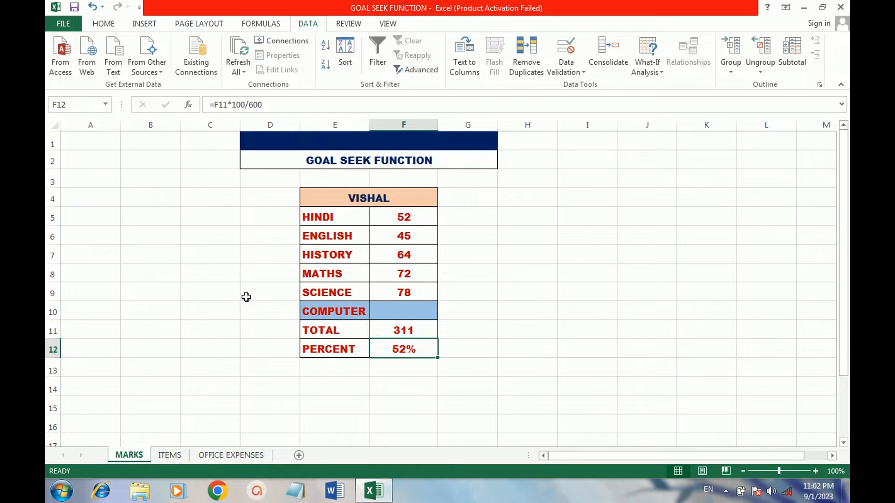
left_click(238, 244)
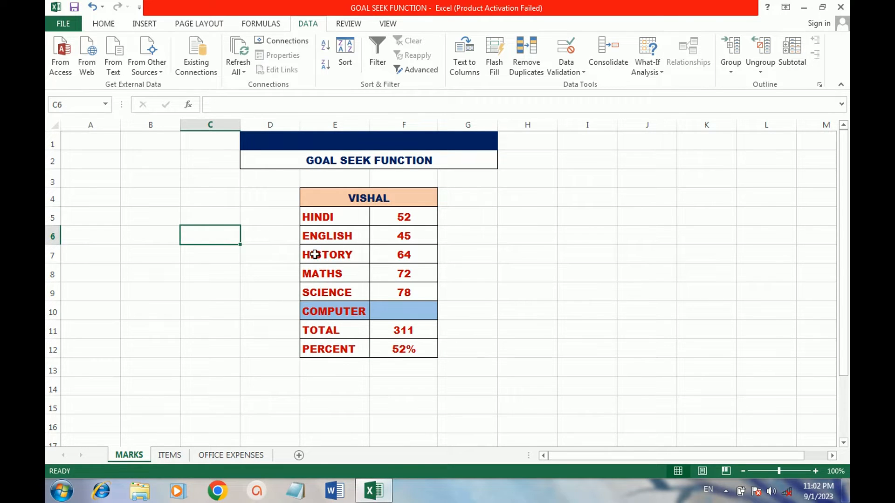
left_click(366, 201)
left_click_drag(342, 215, 356, 310)
left_click_drag(413, 216, 417, 258)
left_click(343, 222)
left_click_drag(344, 222, 344, 315)
left_click_drag(405, 217, 409, 294)
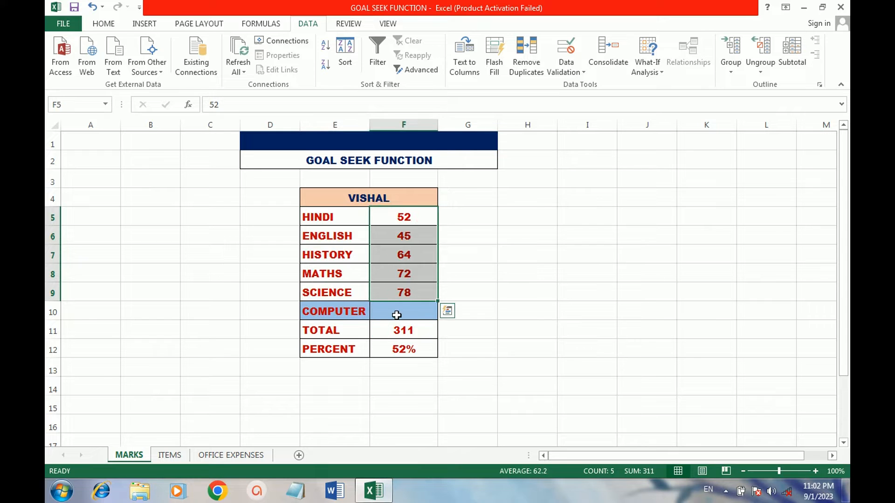
left_click(400, 315)
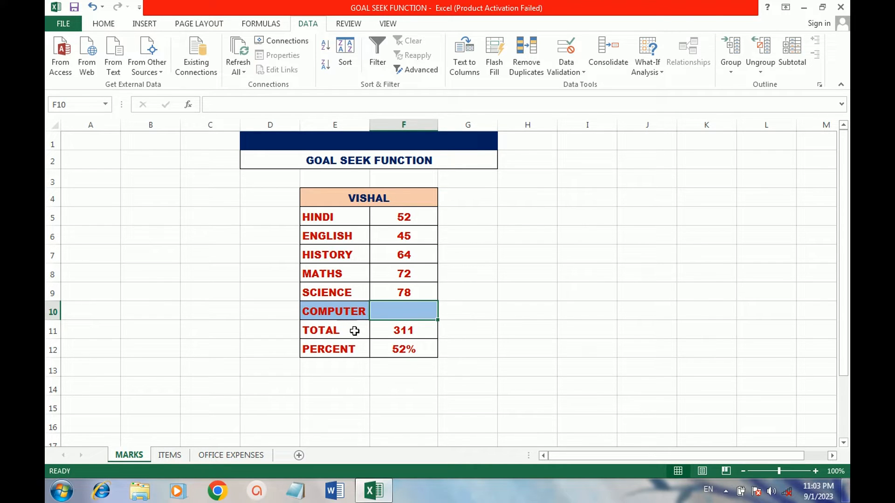
- Run Goal Seek on the TOTAL in F11 with target value 400 by changing the COMPUTER mark in F10, and discard the result
left_click(408, 331)
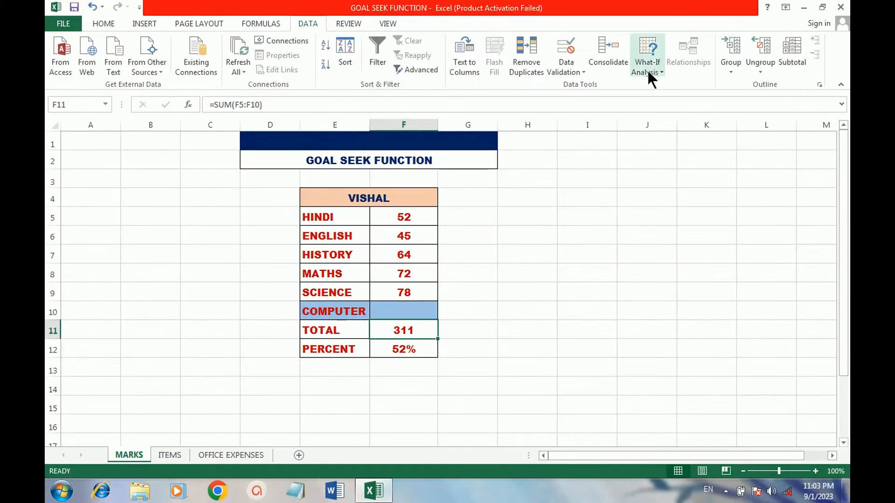
left_click(660, 71)
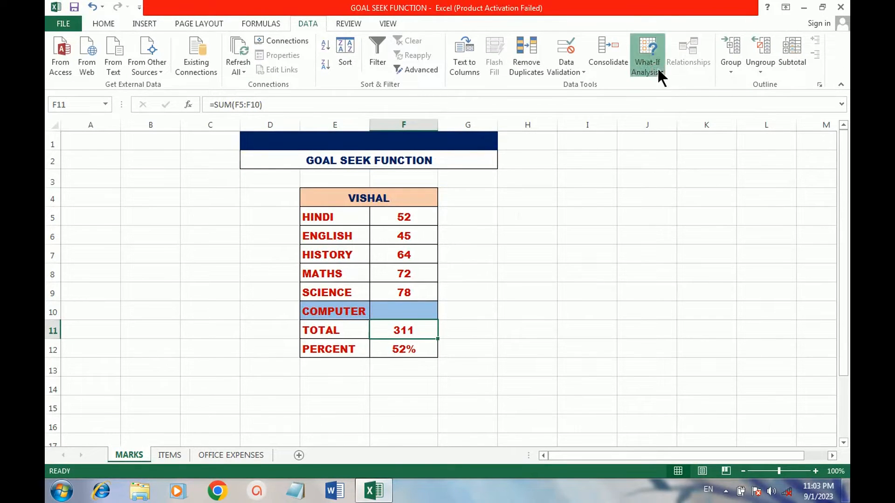
left_click(659, 69)
left_click(676, 98)
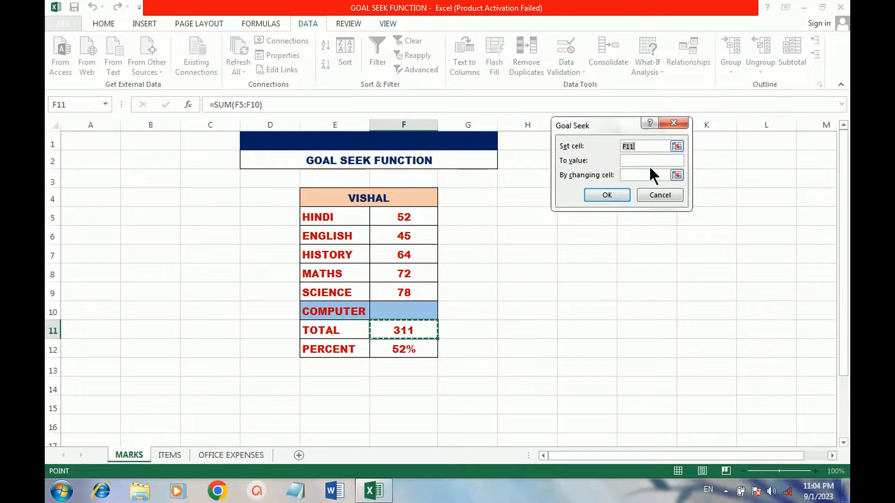
left_click(610, 171)
type("400")
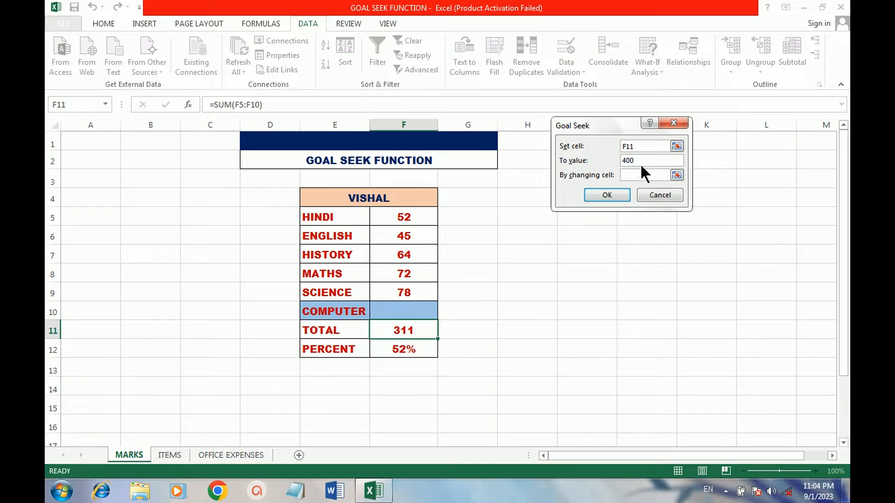
left_click(677, 175)
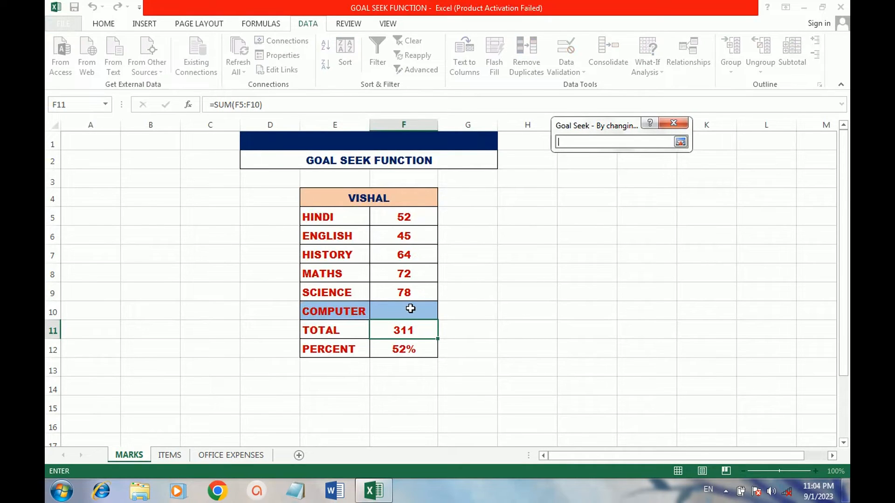
left_click(453, 260)
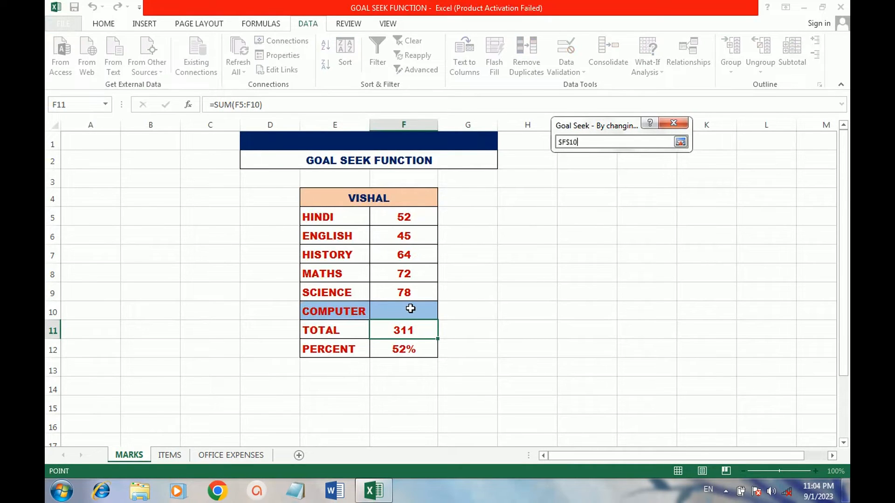
left_click(681, 142)
left_click(610, 190)
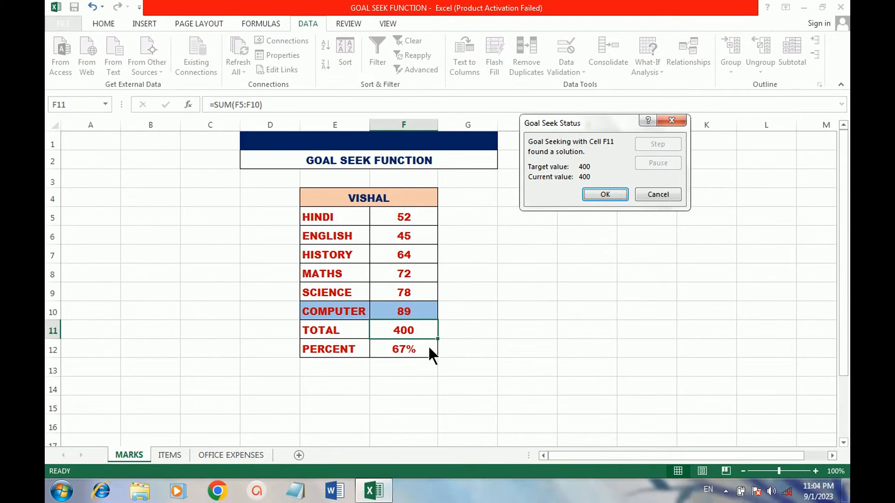
left_click(652, 197)
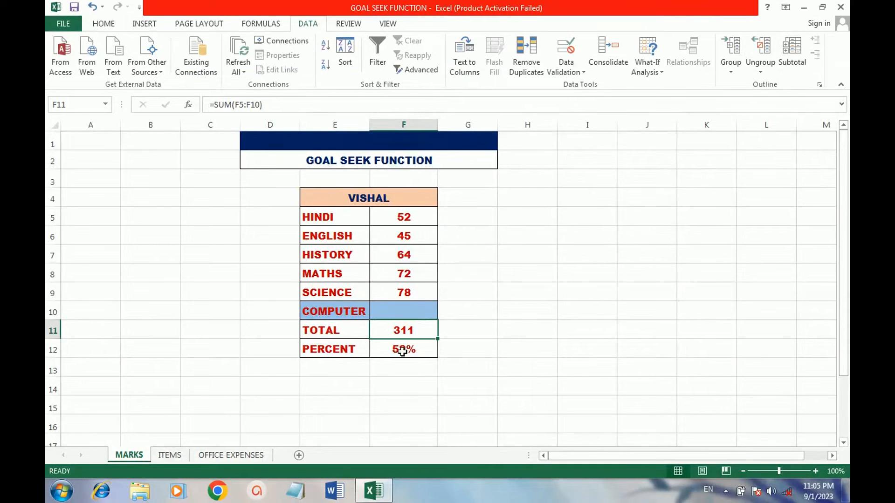
- Run Goal Seek on the PERCENT in F12 with target value 65 by changing the COMPUTER mark in F10, and discard the result
left_click(372, 347)
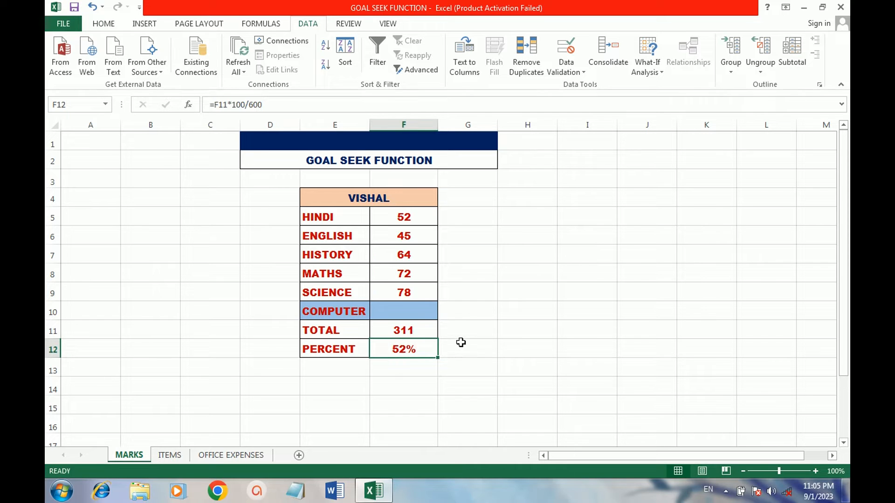
left_click(653, 67)
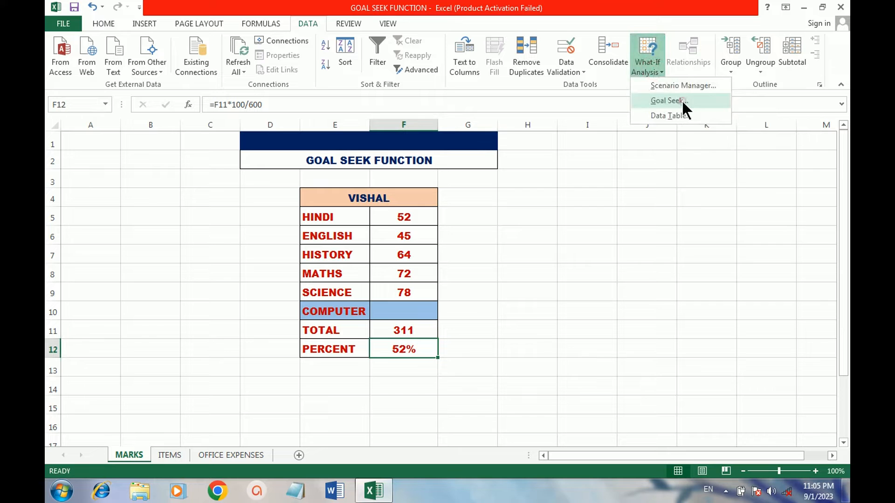
left_click(682, 100)
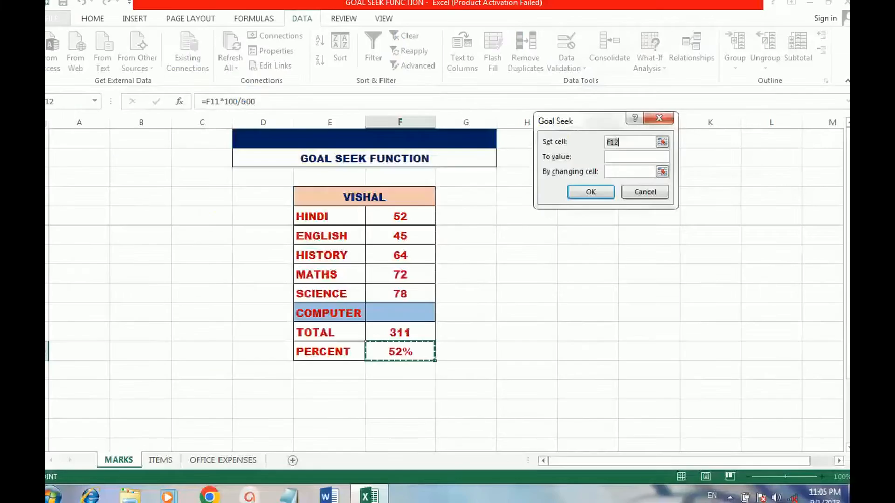
left_click(630, 160)
type("65")
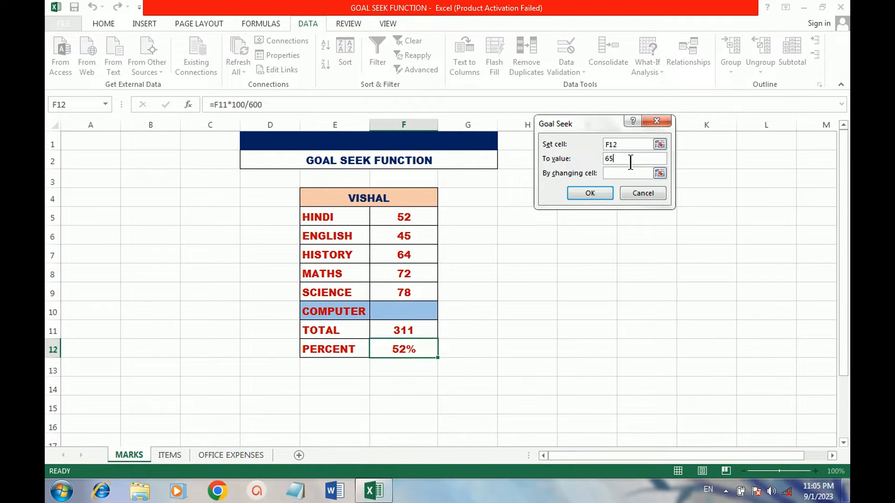
left_click(659, 173)
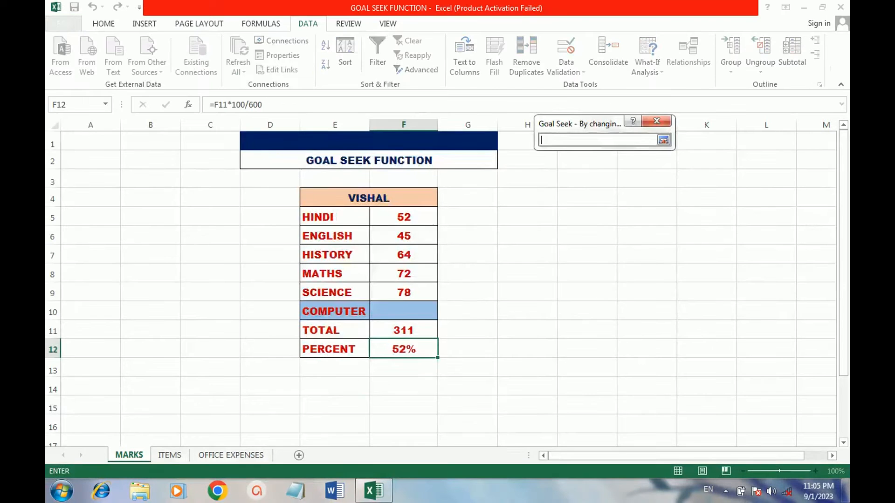
left_click(402, 303)
left_click(662, 141)
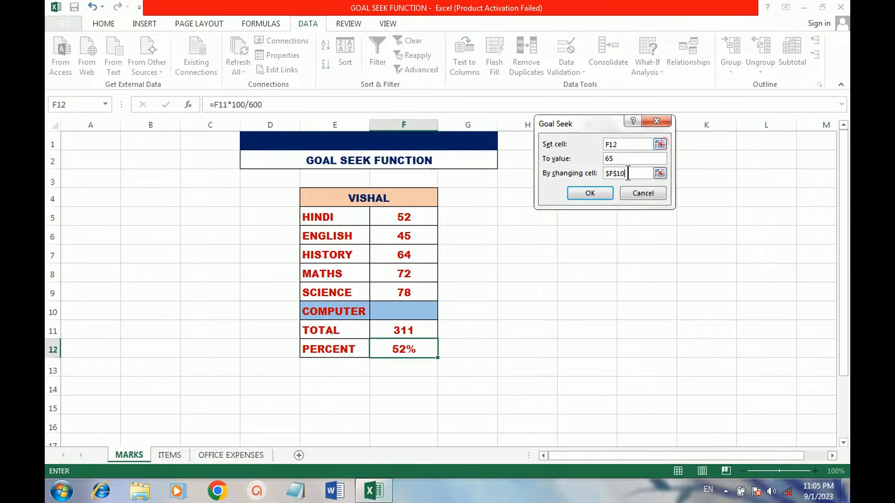
left_click(586, 192)
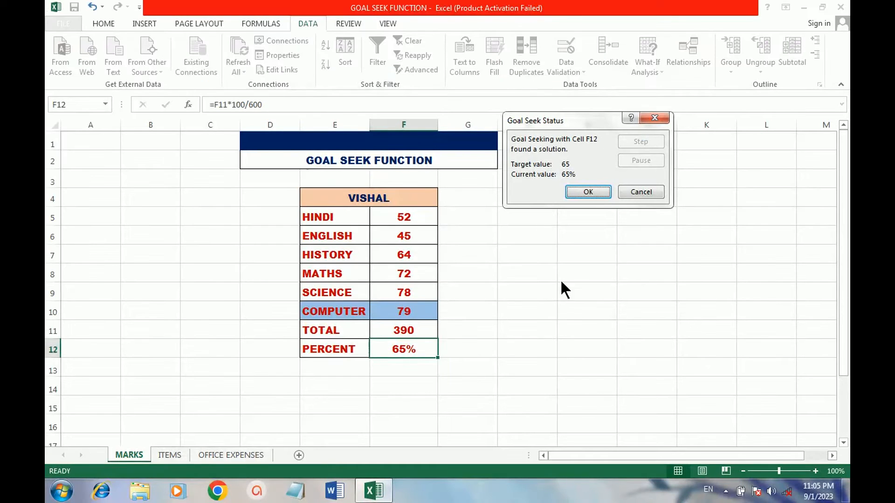
left_click(639, 195)
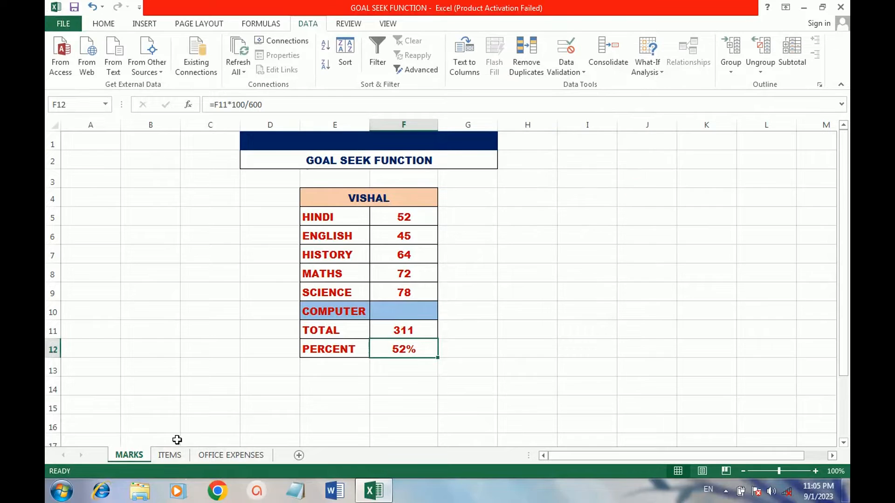
- On the ITEMS sheet, run Goal Seek on the AMOUNT in H7 with target value 10000 by changing PIECES in H5, and discard the result
left_click(173, 459)
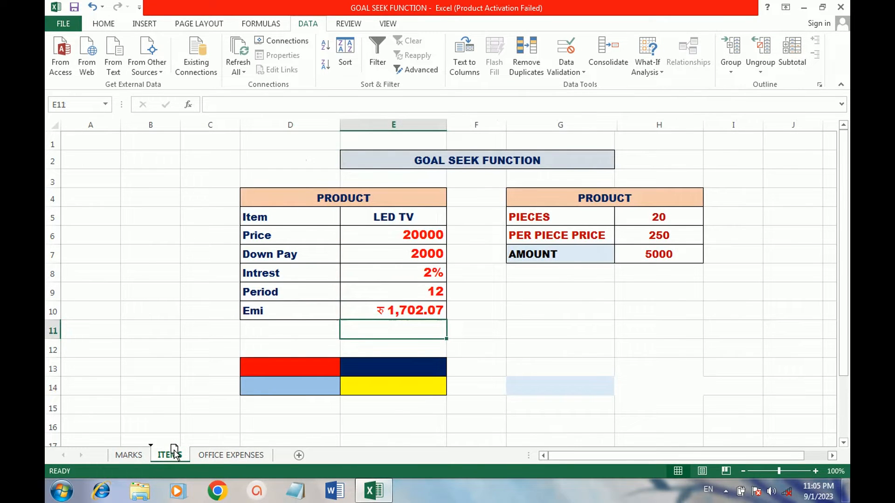
mouse_move(176, 449)
left_mouse_down()
mouse_move(196, 423)
mouse_move(174, 455)
left_mouse_up()
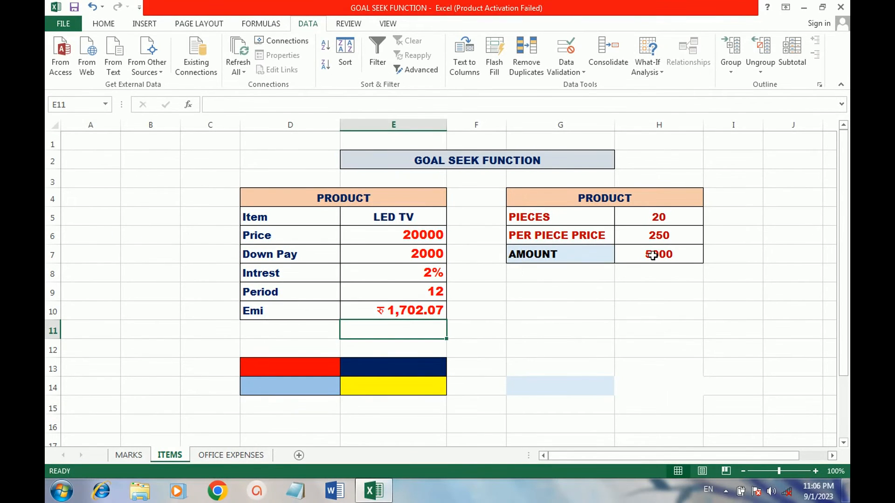
left_click(653, 256)
left_click(583, 72)
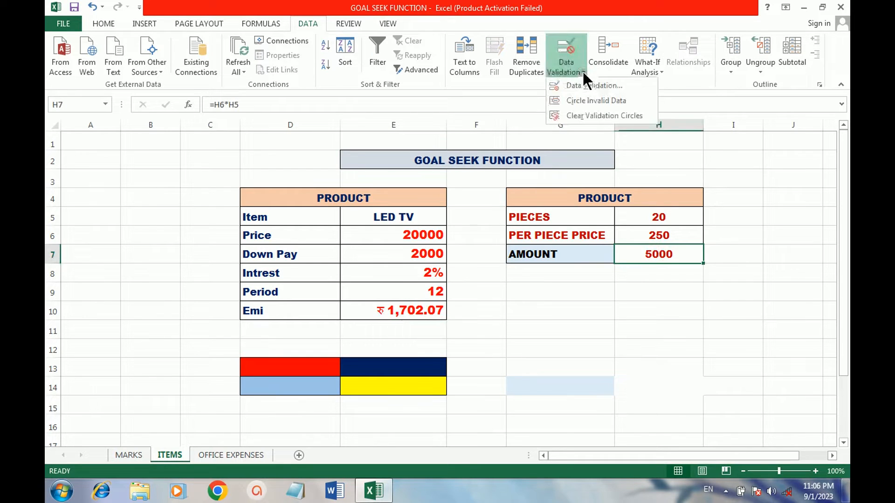
left_click(653, 66)
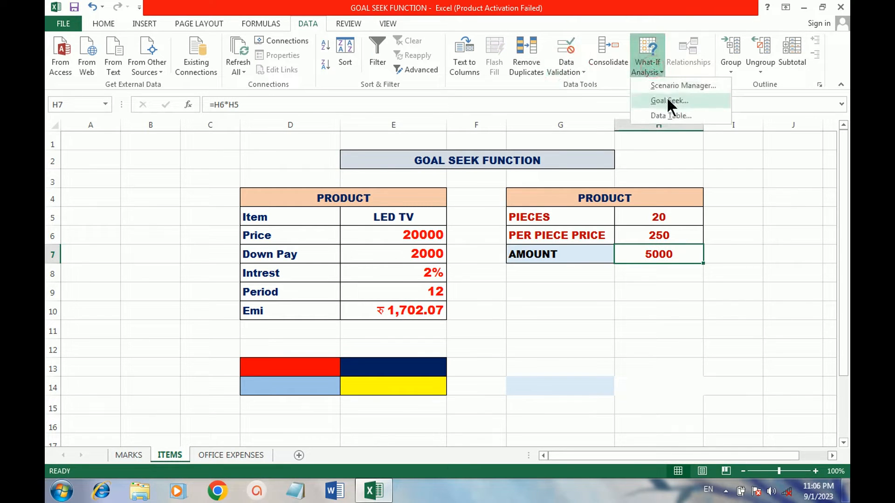
left_click(669, 100)
left_click_drag(585, 118, 412, 225)
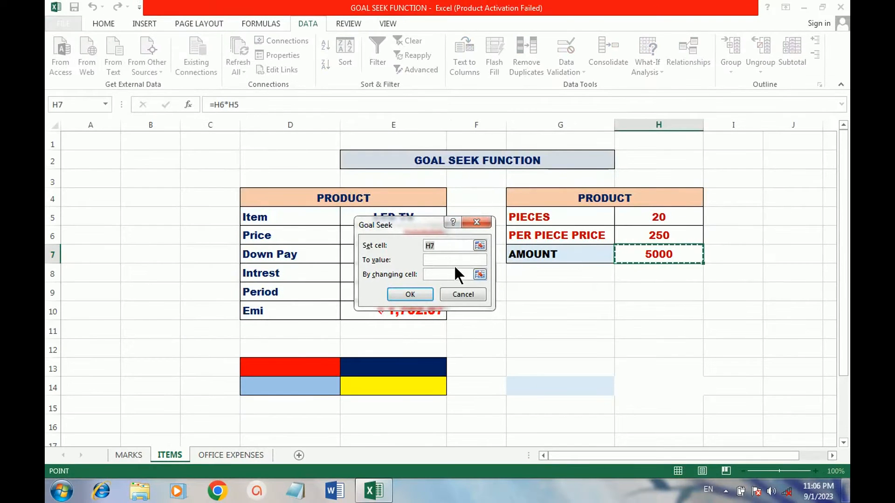
left_click(278, 285)
type("10000")
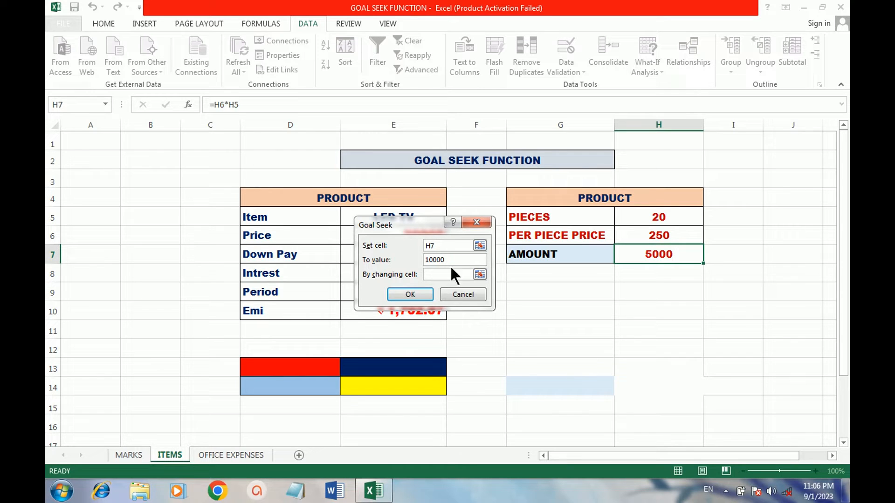
left_click(479, 274)
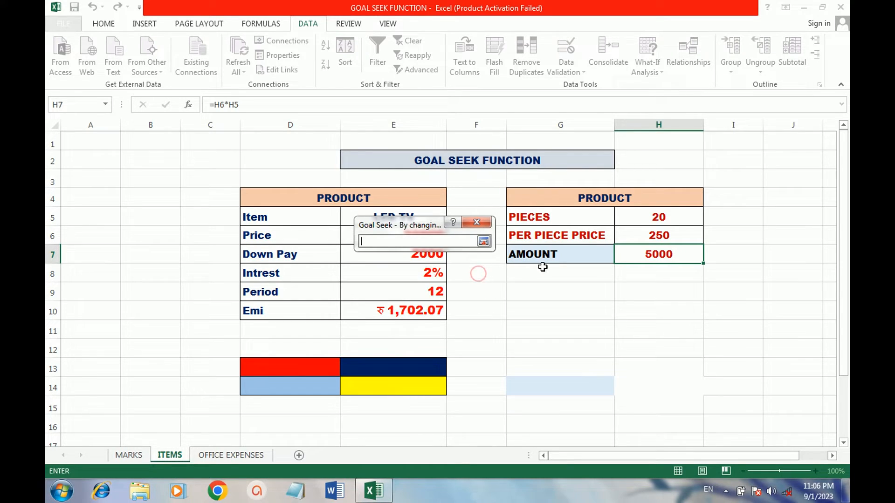
left_click(656, 219)
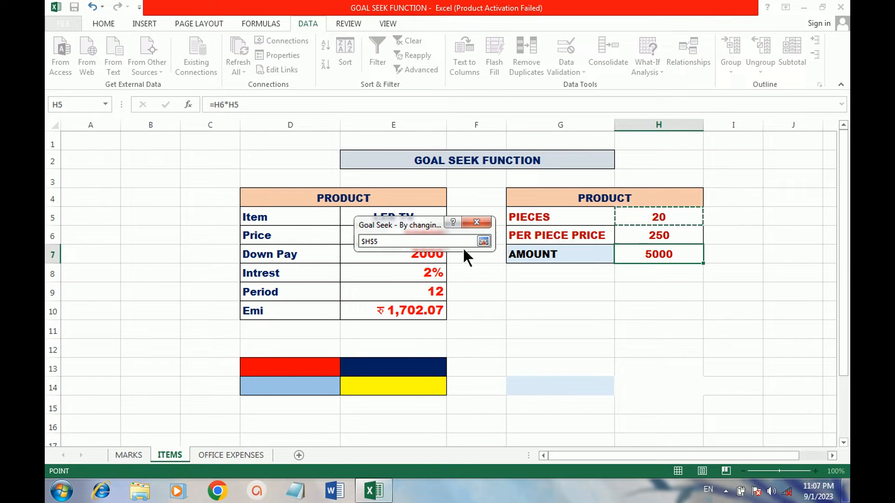
left_click(481, 242)
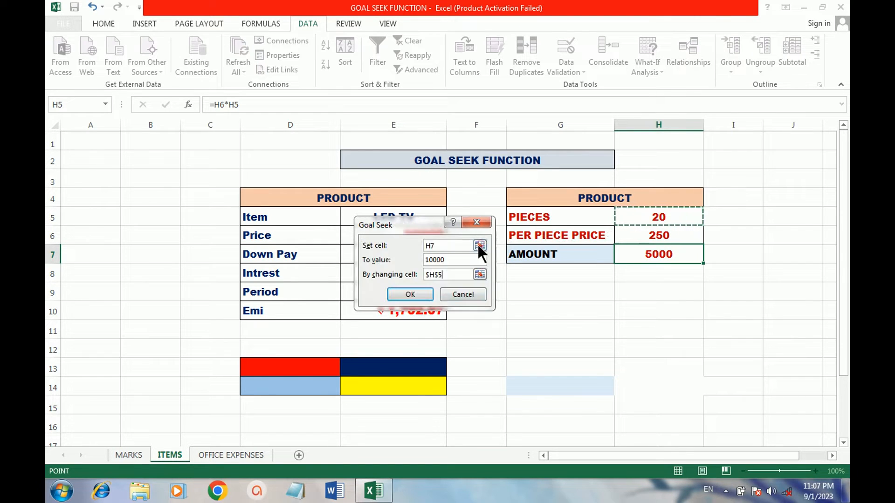
left_click(411, 294)
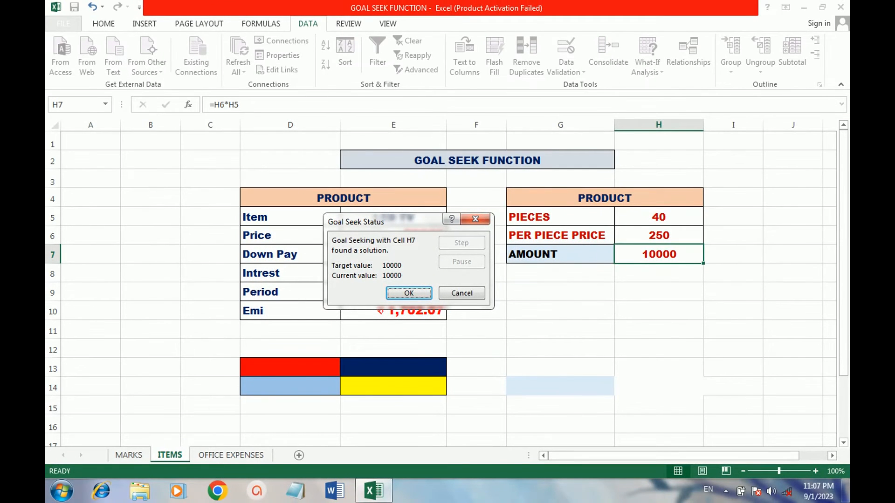
left_click(470, 296)
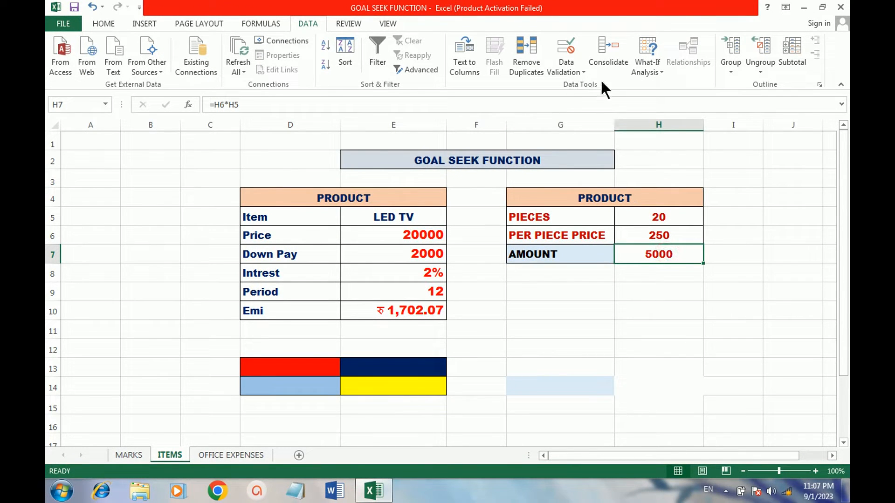
- Run Goal Seek on the AMOUNT in H7 with target value 10000 by changing PER PIECE PRICE in H6, and discard the result
left_click(653, 70)
left_click(665, 99)
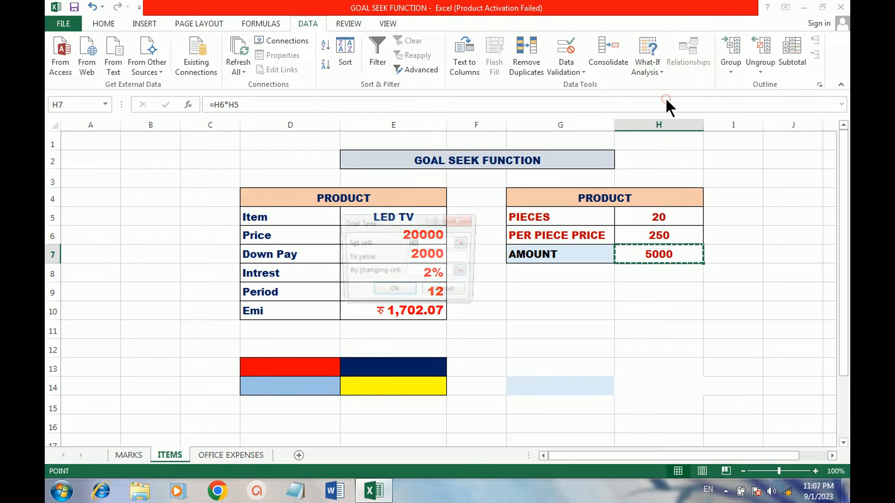
left_click_drag(412, 217, 483, 113)
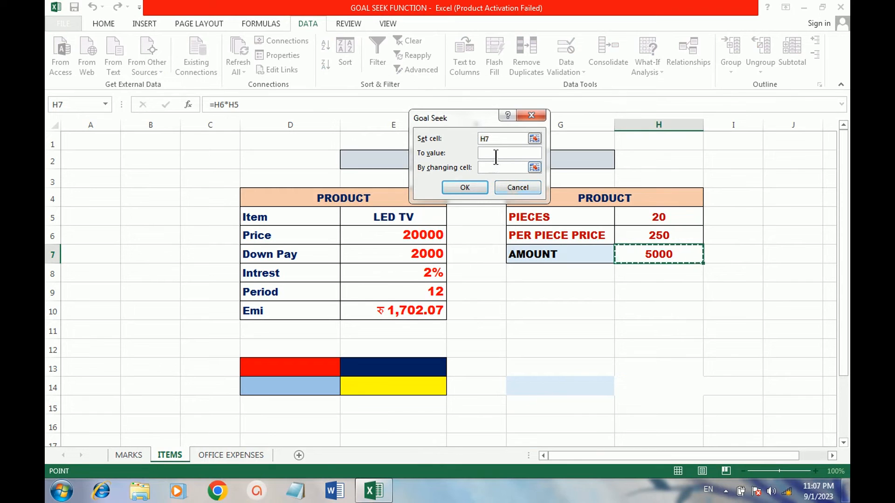
left_click(496, 155)
type("10000")
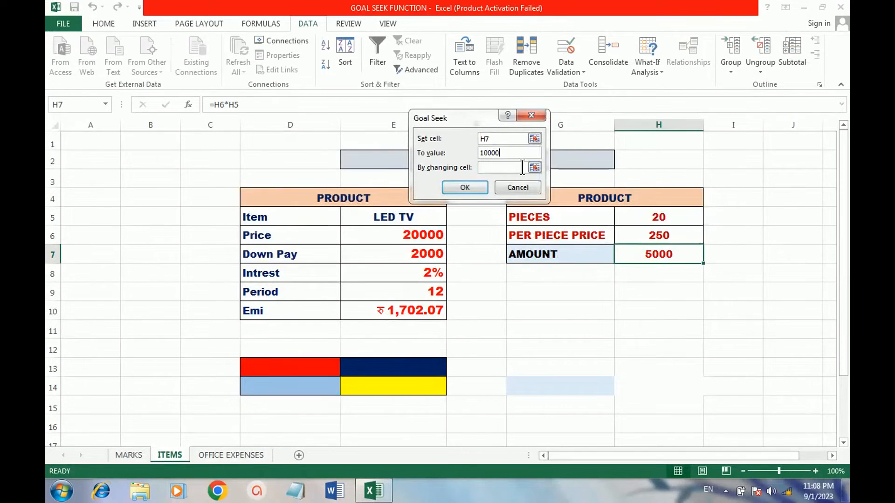
left_click(534, 167)
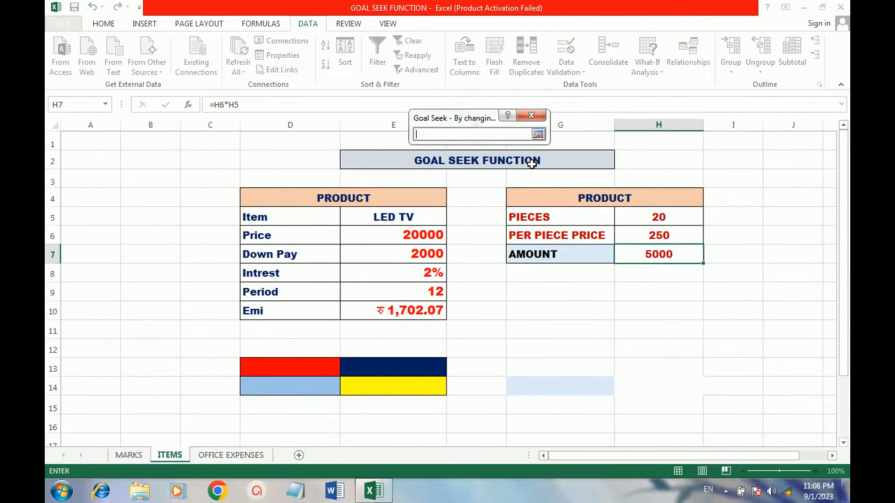
left_click(673, 236)
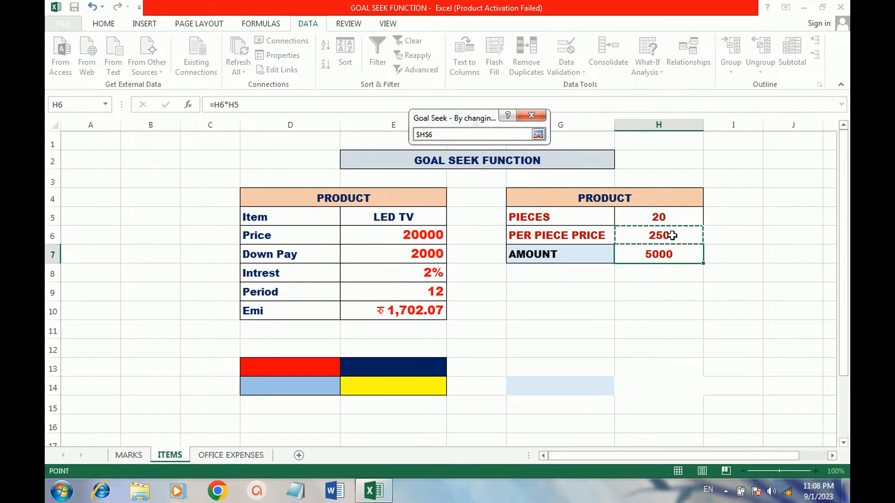
left_click(539, 134)
left_click(465, 187)
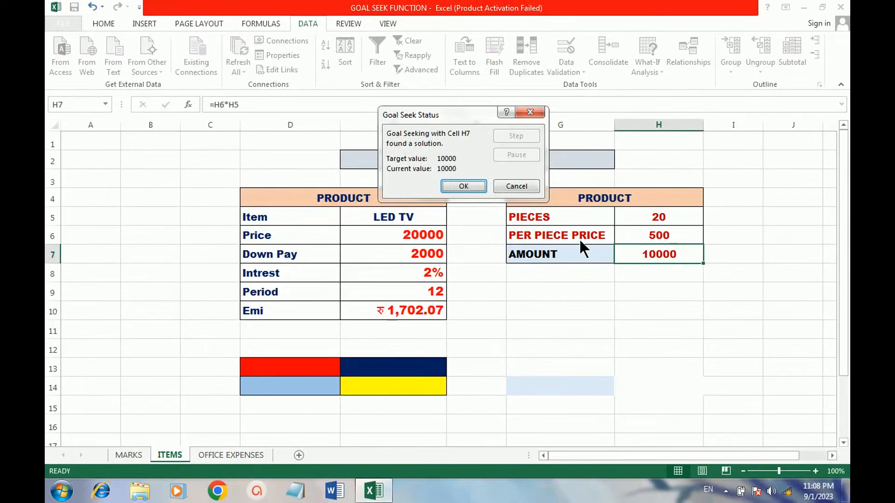
left_click(505, 187)
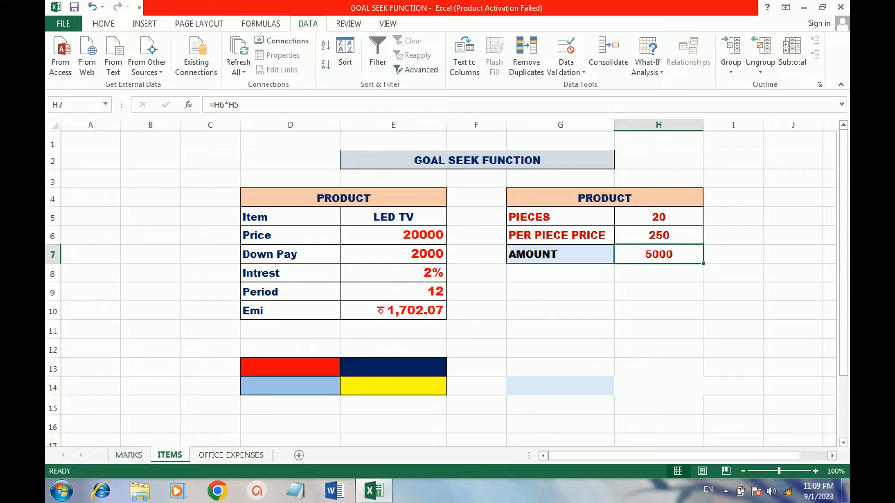
- Run Goal Seek on the Emi in E10 with target value 1500 by changing Down Pay in E7, and discard the result
left_click(395, 316)
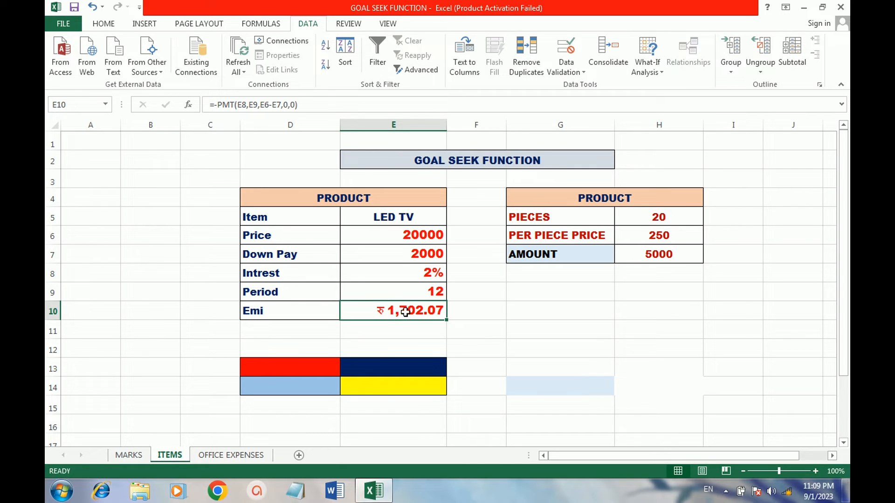
left_click(658, 68)
left_click(666, 100)
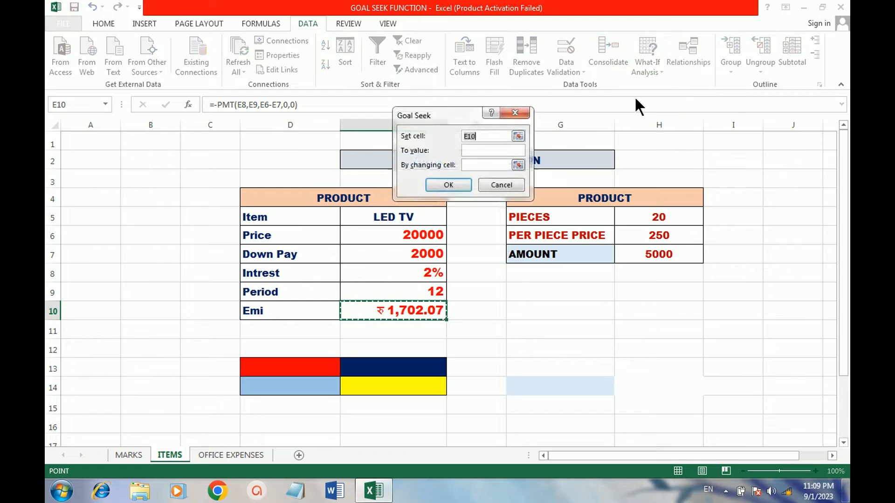
left_click_drag(455, 117, 155, 198)
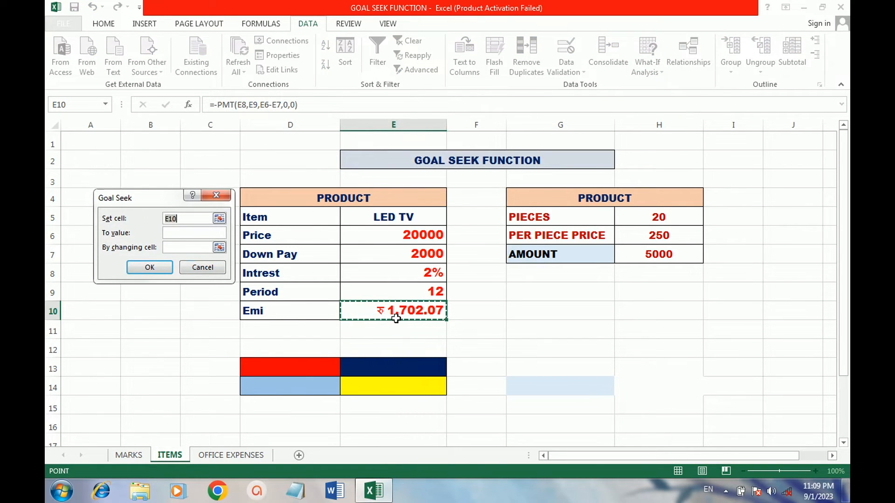
left_click(172, 233)
type("1500")
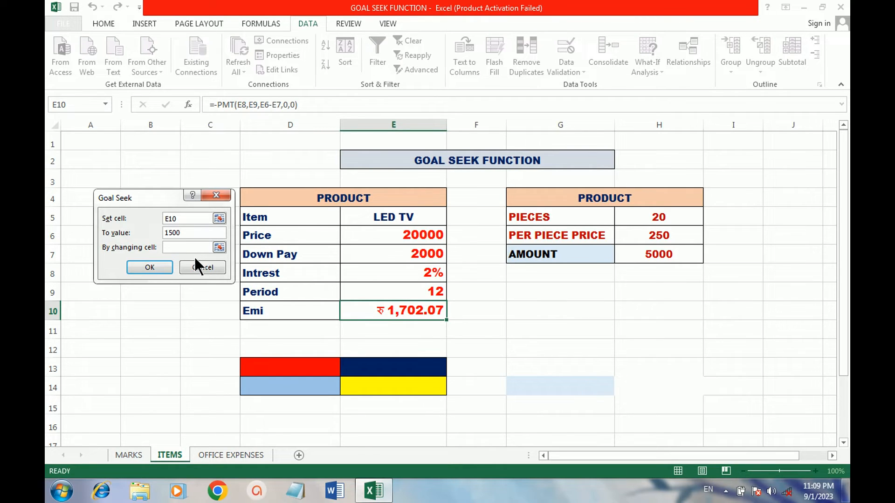
left_click(219, 247)
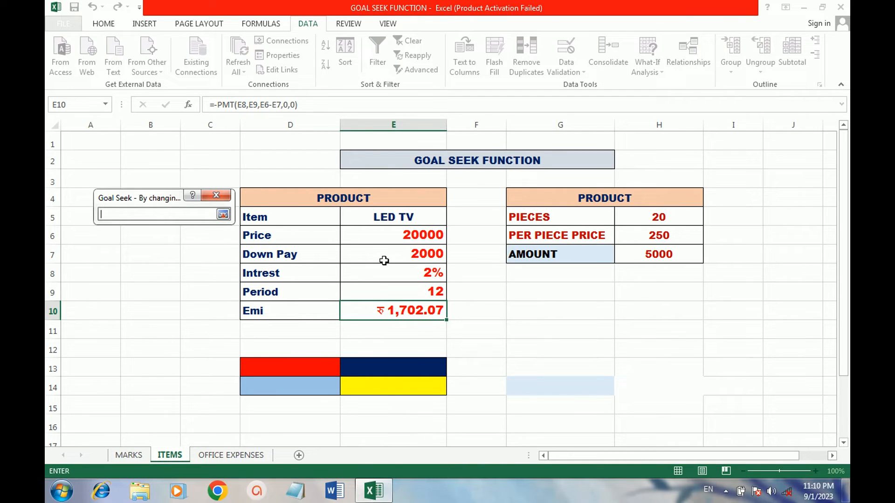
left_click(399, 257)
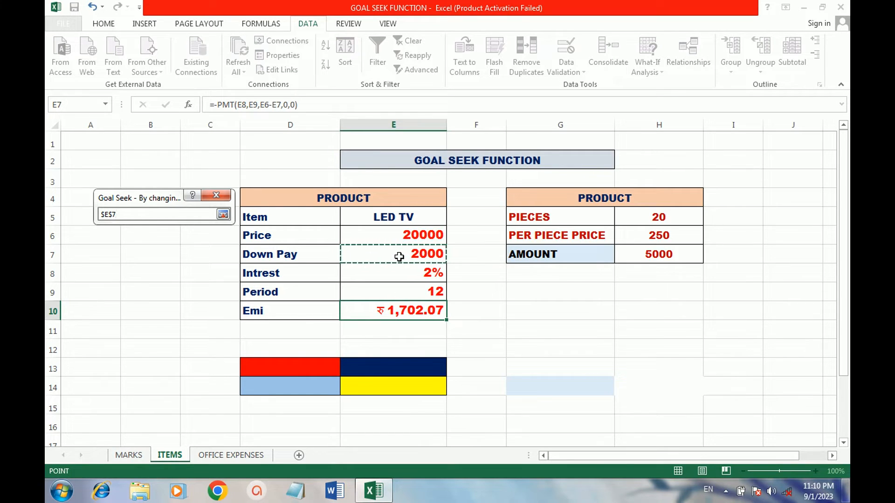
left_click(223, 215)
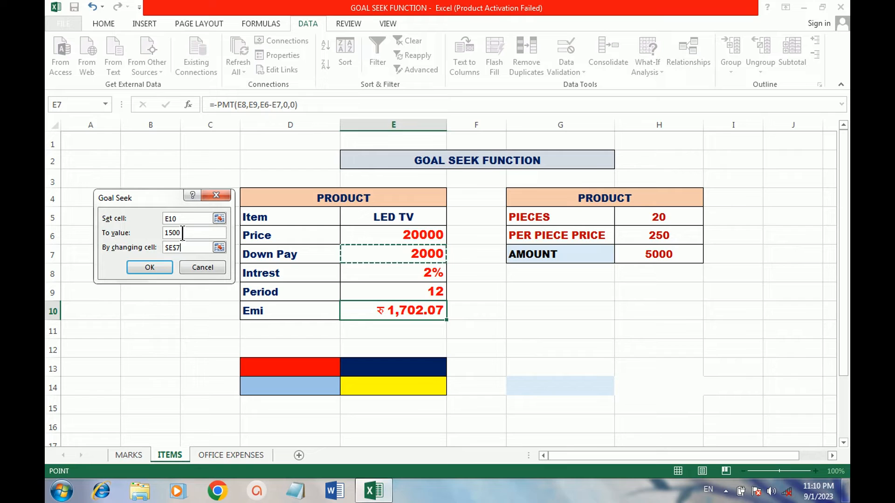
left_click(132, 267)
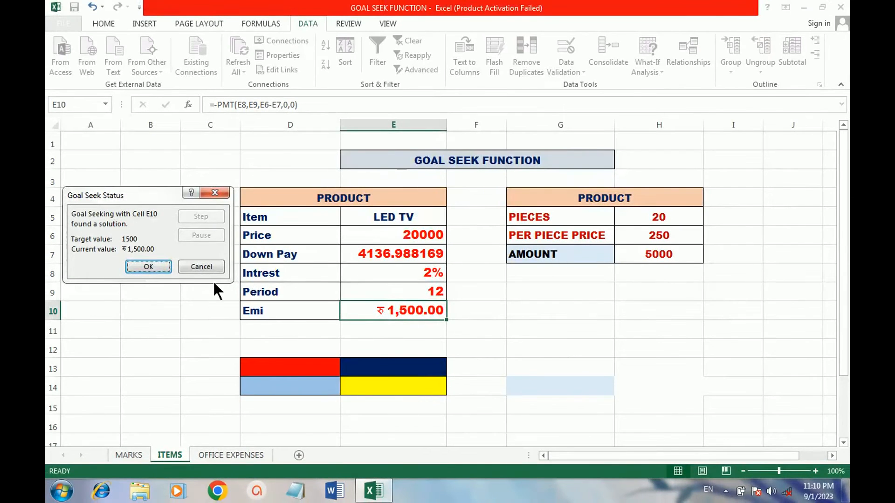
left_click(199, 267)
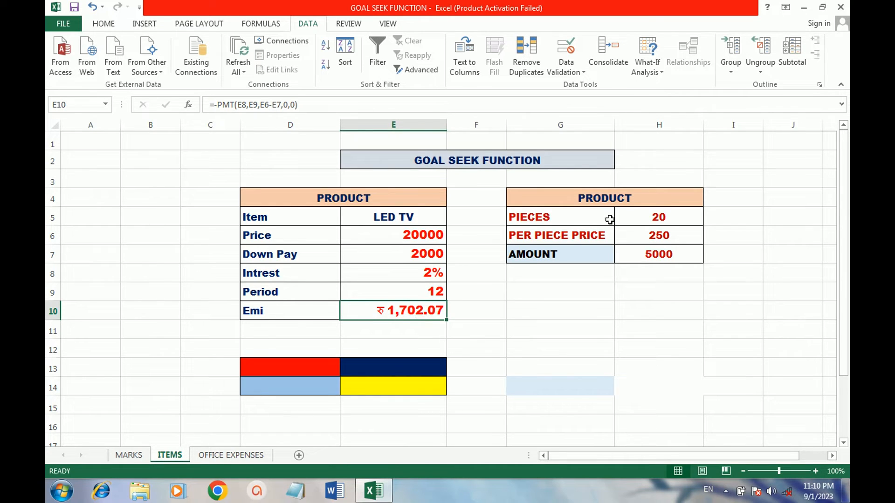
- Run Goal Seek on the Emi in E10 with target value 1500 by changing Period in E9, and discard the result
left_click(653, 73)
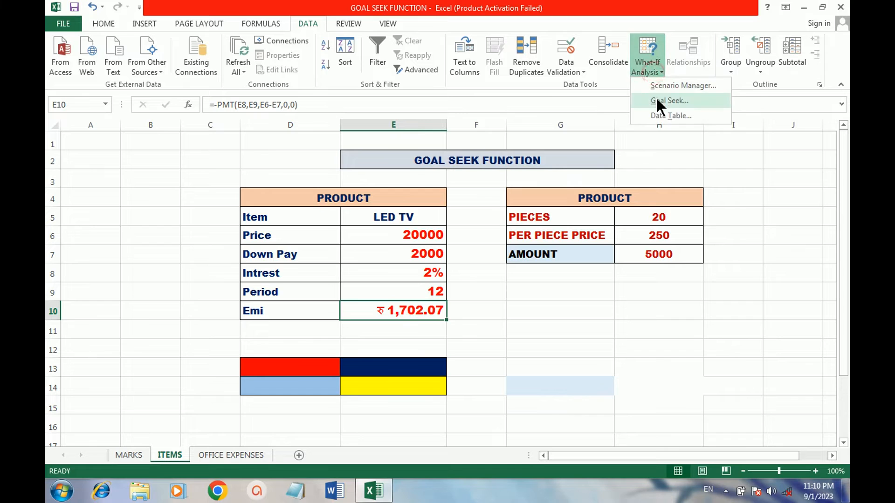
left_click(667, 100)
left_click(161, 229)
type("1500")
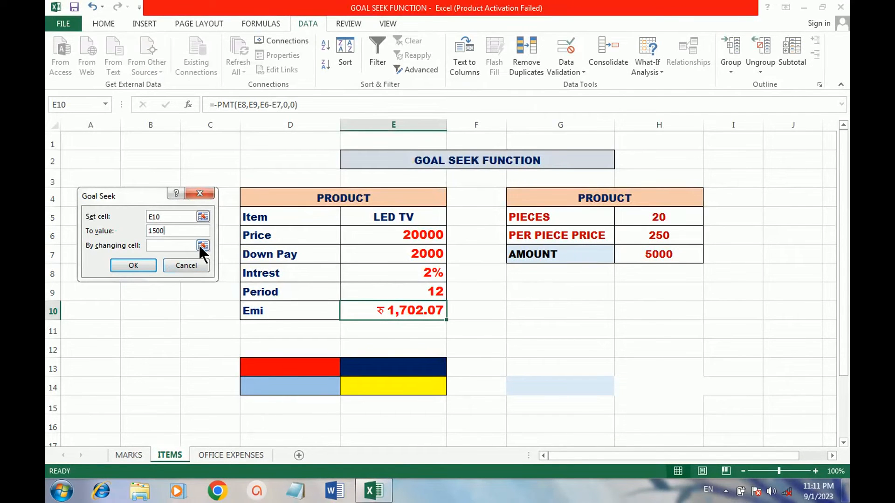
left_click(203, 246)
left_click(437, 292)
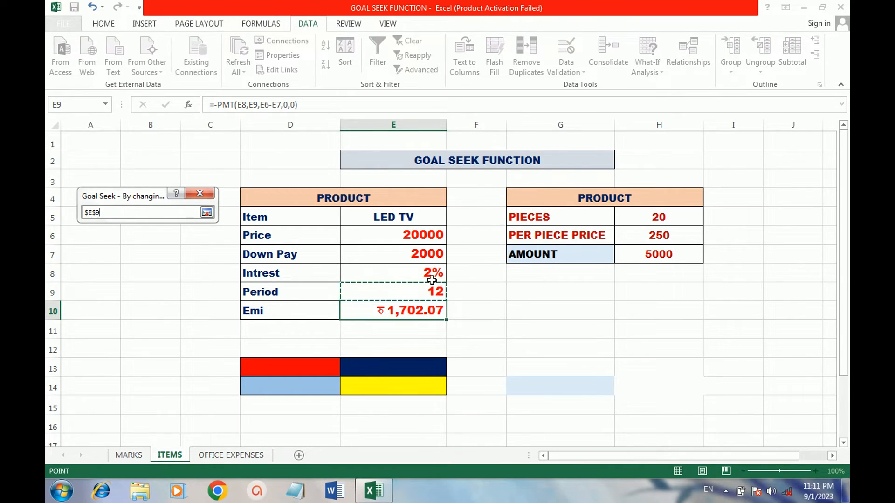
left_click(207, 212)
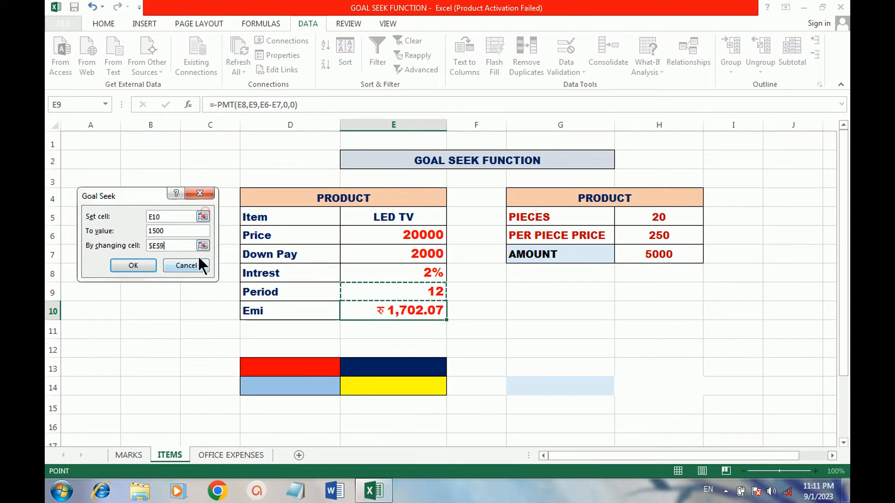
left_click(144, 264)
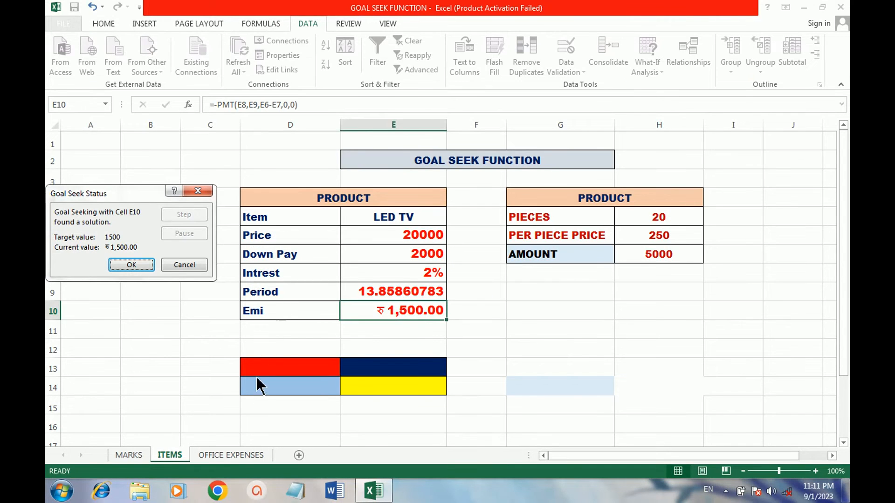
left_click(184, 264)
- Open the OFFICE EXPENSES sheet and examine its expenses, earnings and the PROFIT / LOSS formula in E16
left_click(232, 455)
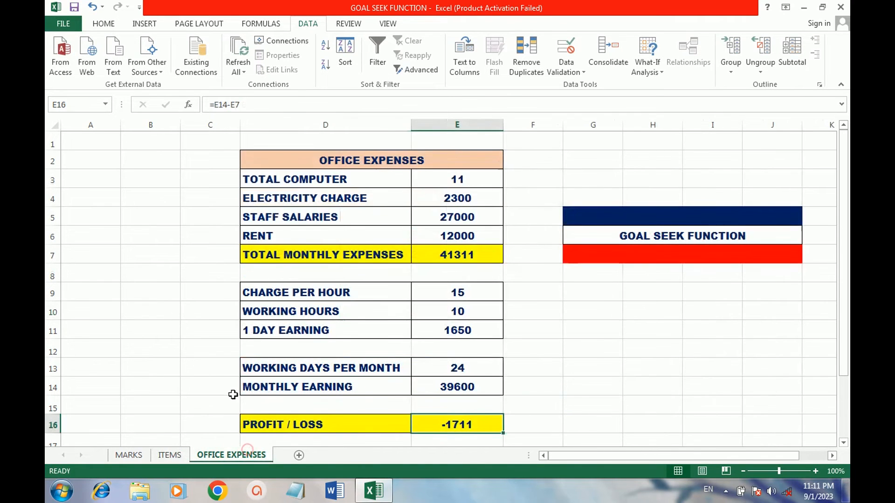
scroll(424, 224, "down", 1)
scroll(425, 224, "up", 1)
left_click(479, 427)
left_click(472, 425)
left_click(459, 425)
- Run Goal Seek on the PROFIT / LOSS in E16 with target value 0 by changing CHARGE PER HOUR in E9, and discard the result
left_click(649, 70)
left_click(671, 101)
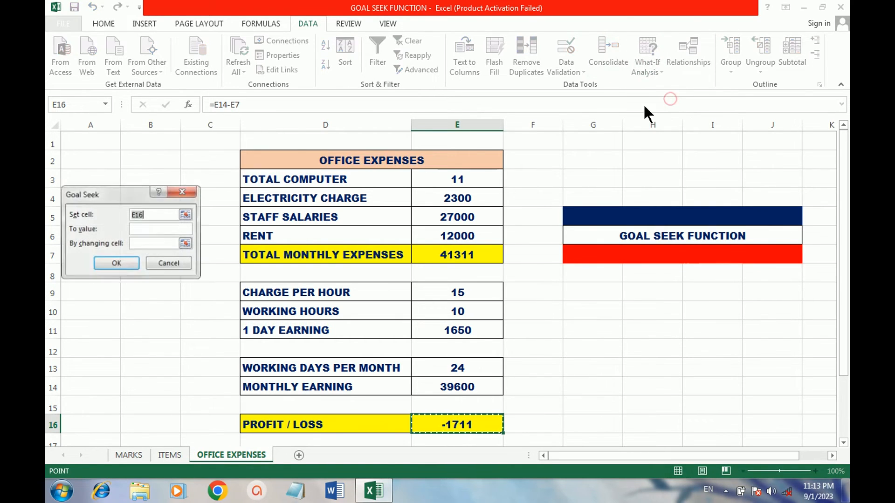
left_click_drag(106, 194, 553, 191)
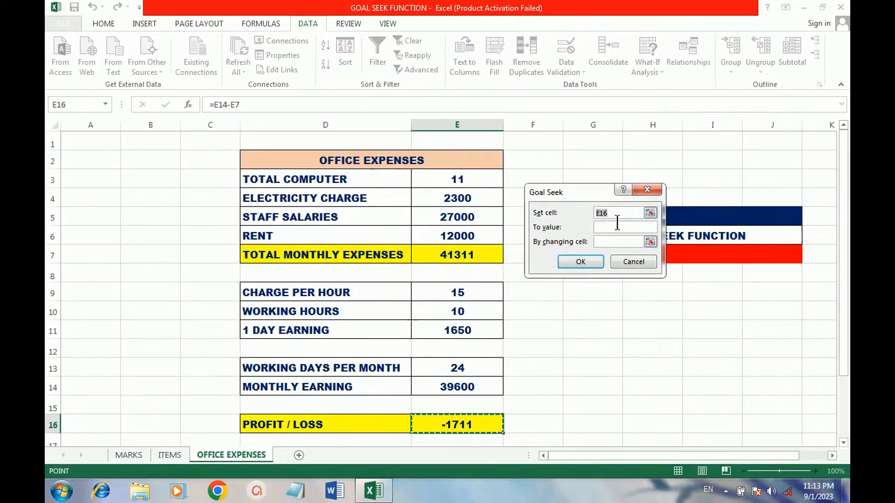
left_click(612, 226)
type("0")
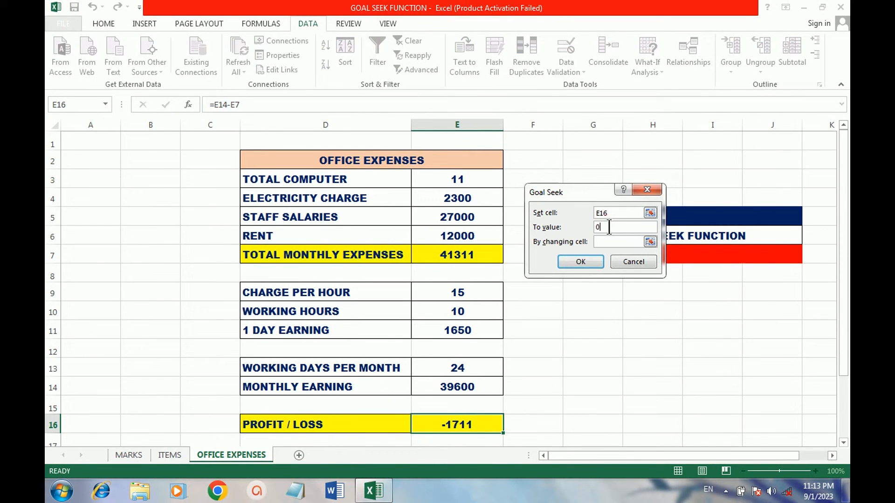
key("Tab")
left_click(650, 241)
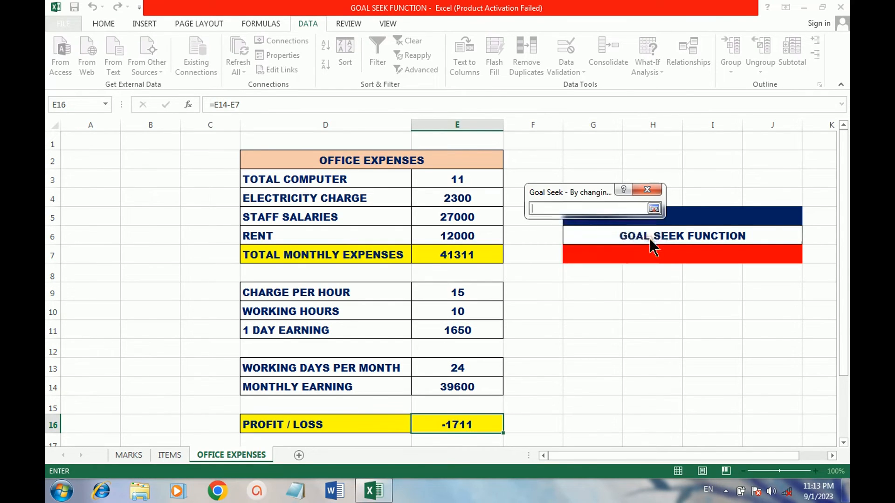
left_click(437, 292)
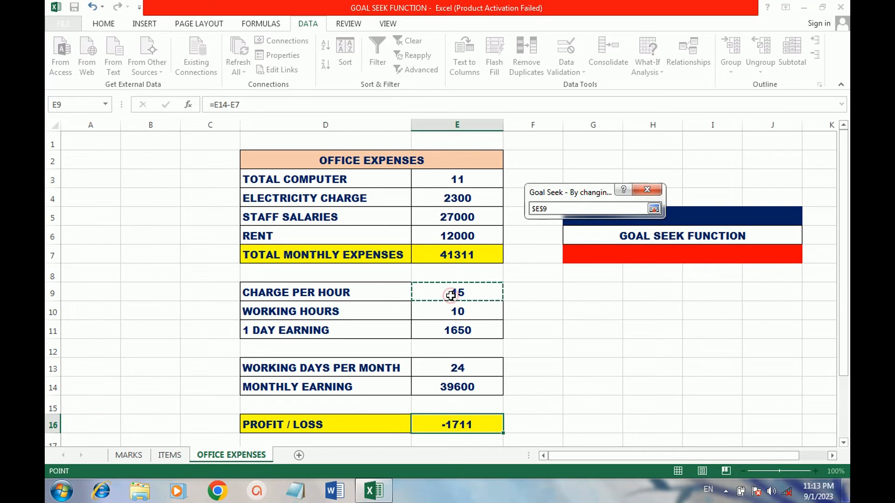
left_click(655, 209)
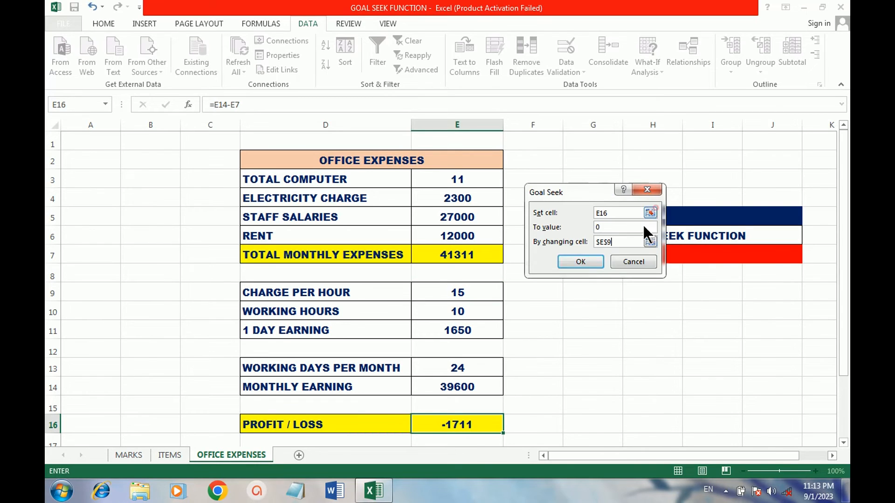
left_click(580, 262)
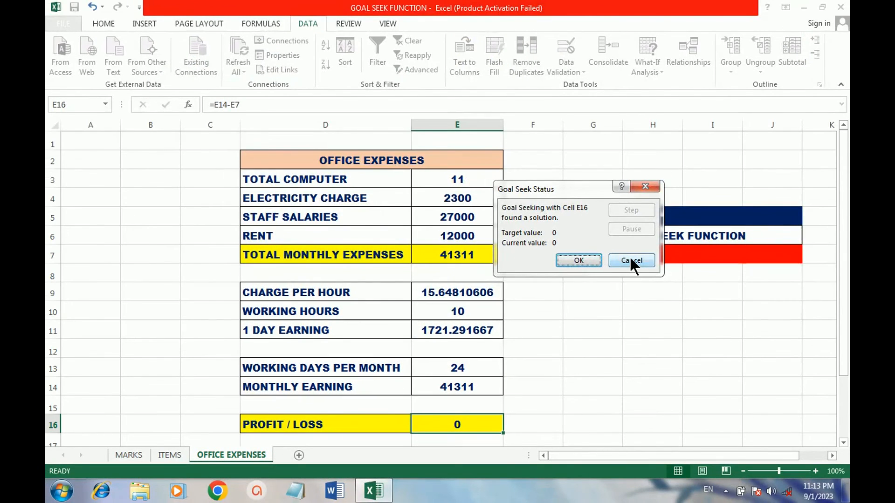
left_click(636, 254)
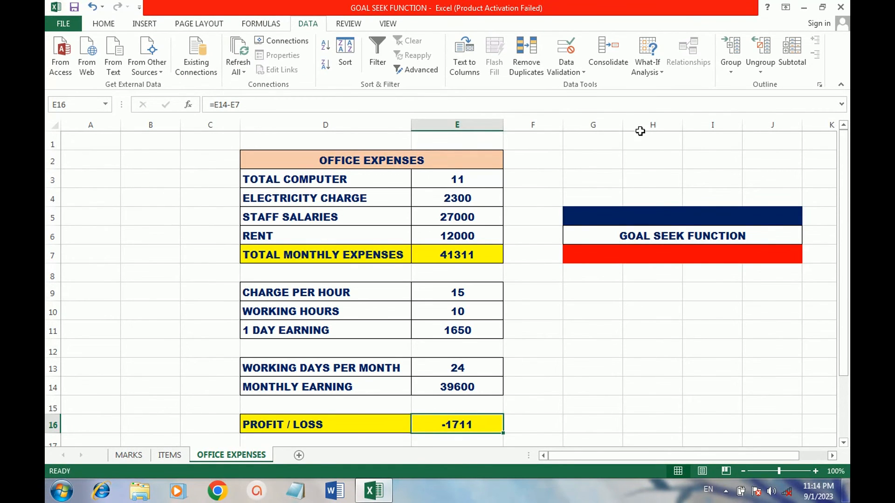
- Run Goal Seek on the PROFIT / LOSS in E16 with target value 0 by changing WORKING HOURS in E10, and discard the result
left_click(661, 70)
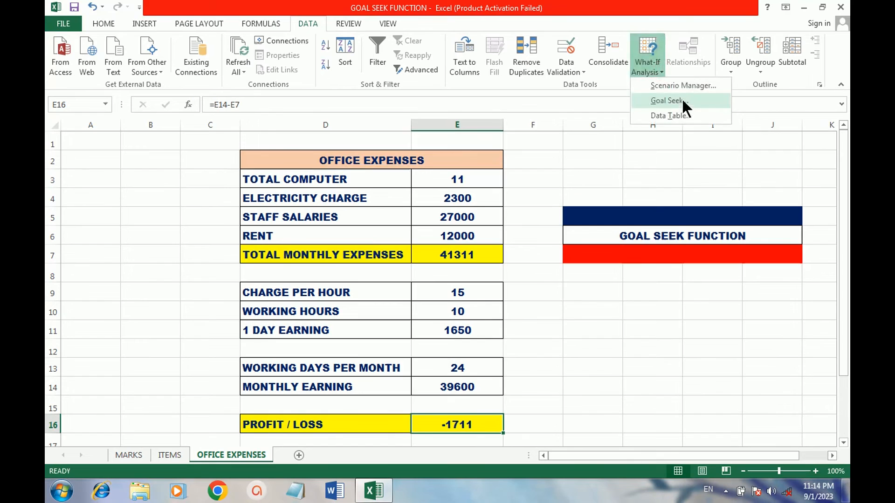
left_click(682, 99)
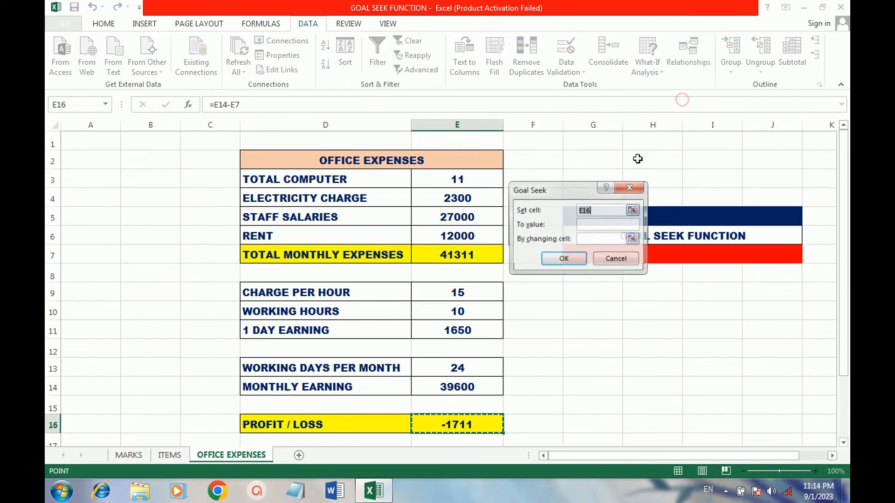
left_click(593, 227)
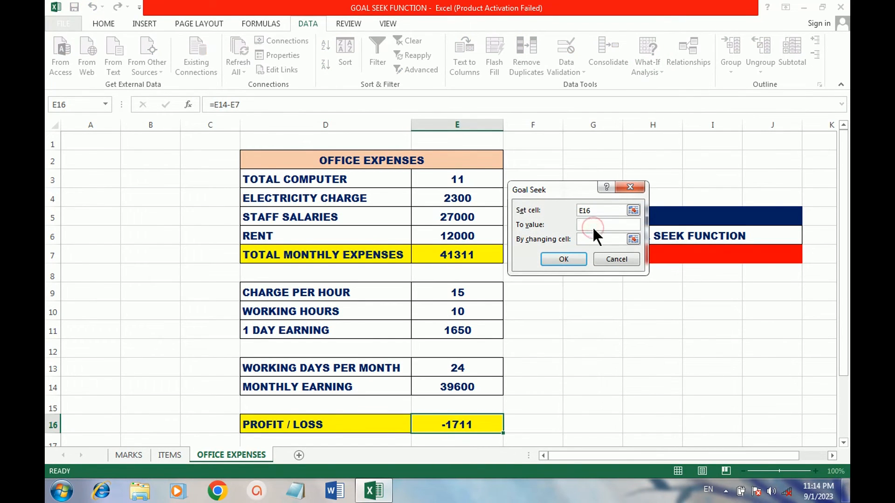
type("0")
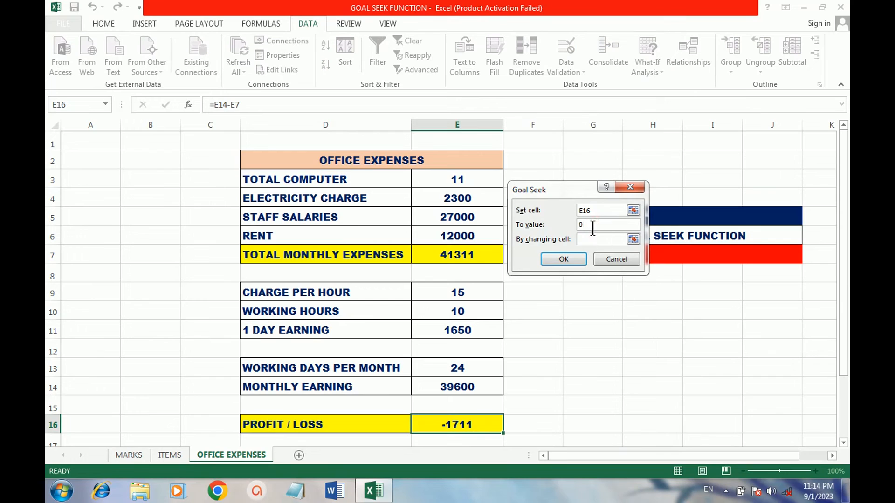
left_click(634, 239)
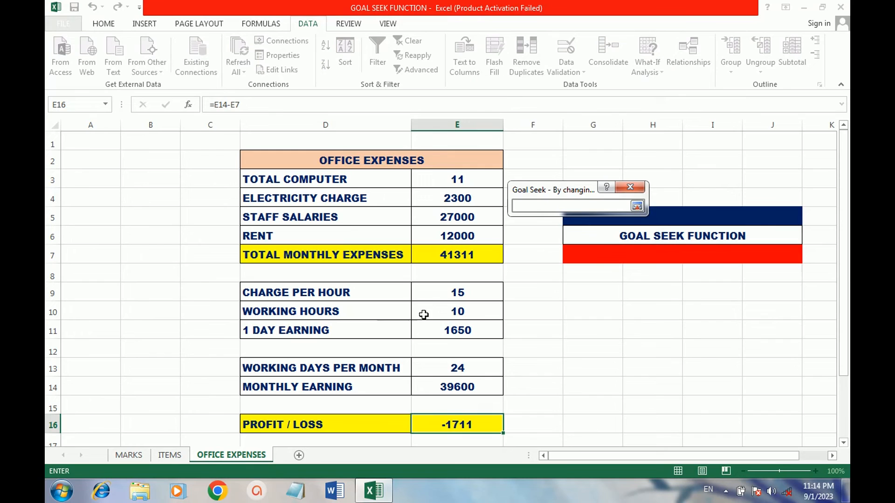
left_click(476, 315)
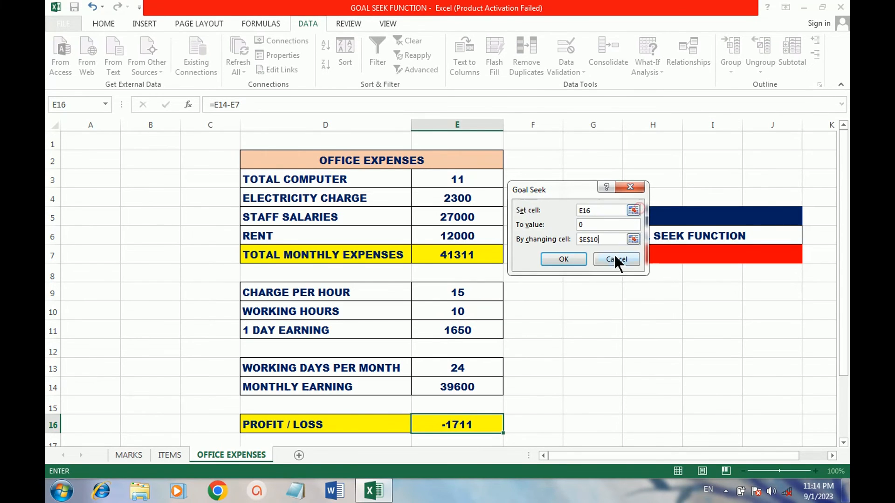
left_click(566, 258)
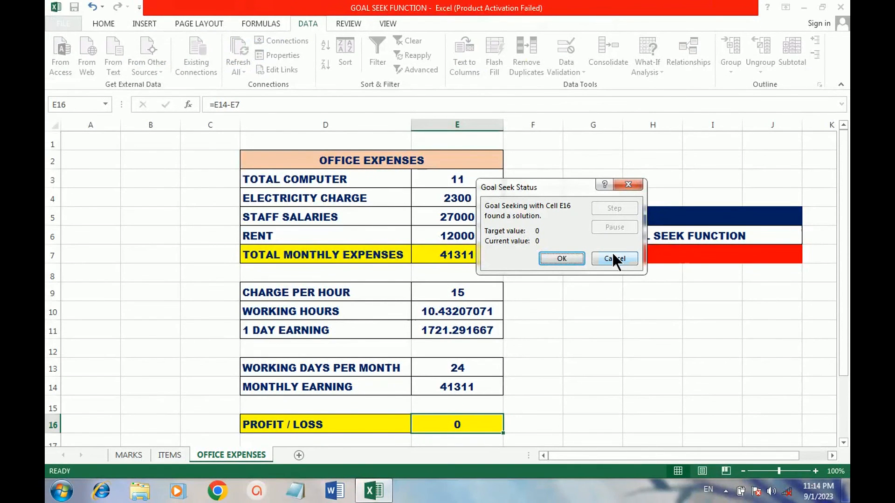
left_click(613, 258)
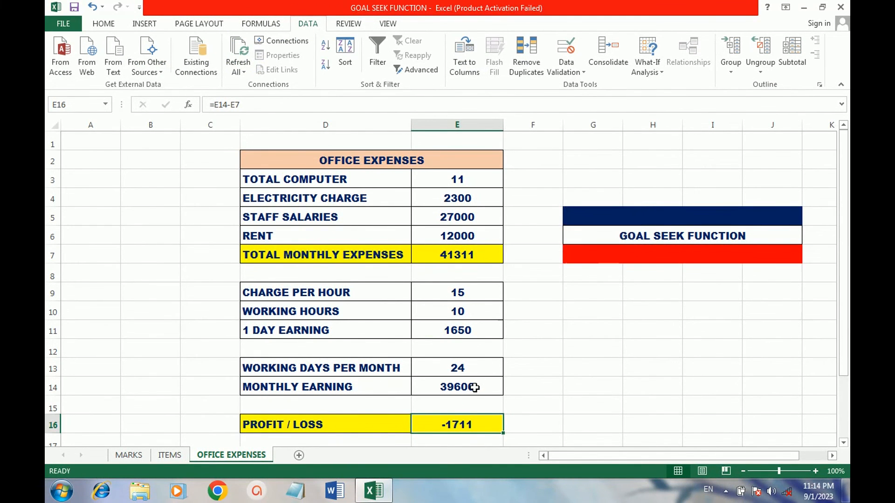
- Run Goal Seek on the PROFIT / LOSS in E16 with target value 5000 by changing WORKING DAYS PER MONTH in E13, and keep the result
scroll(476, 404, "down", 1)
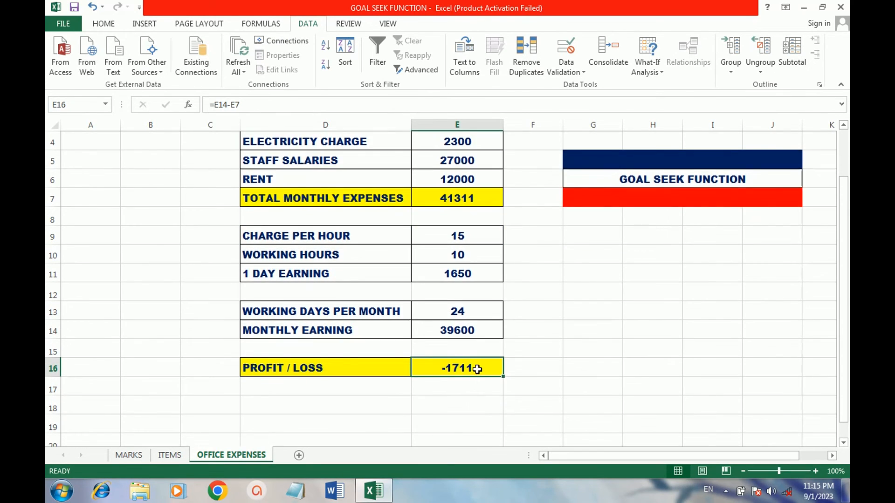
scroll(479, 367, "up", 1)
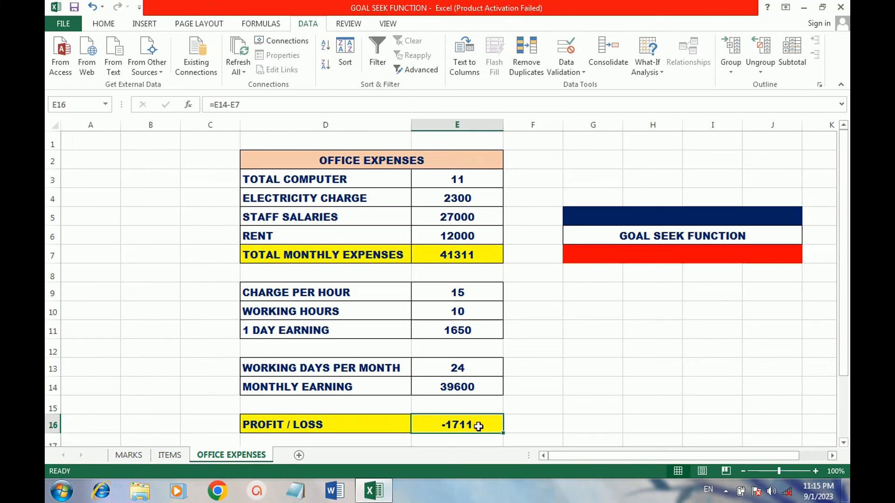
left_click(660, 63)
left_click(658, 99)
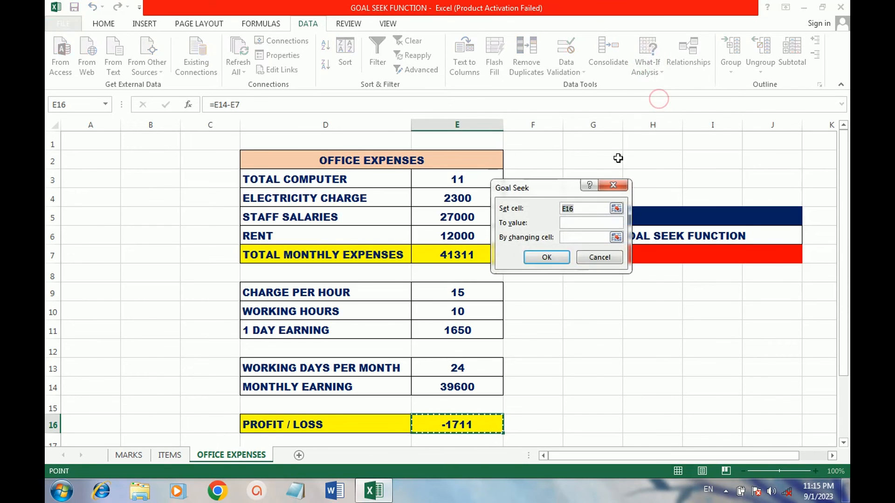
left_click(579, 222)
type("5000")
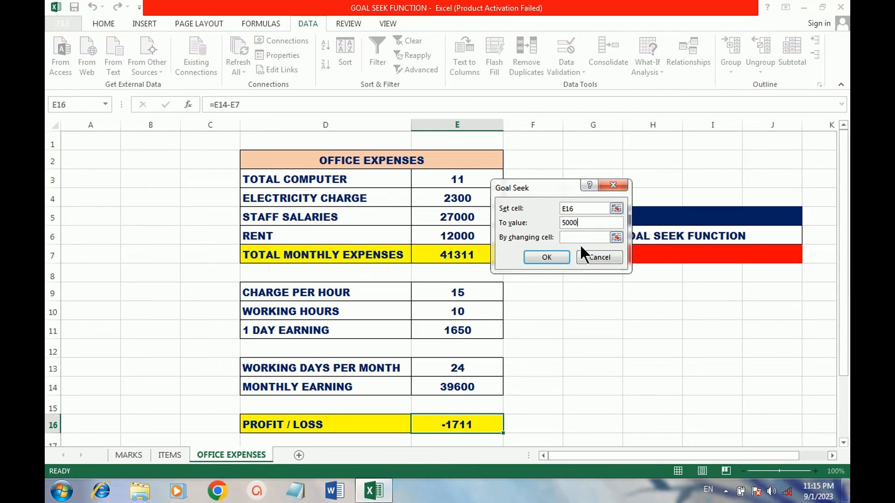
left_click(619, 233)
left_click(617, 237)
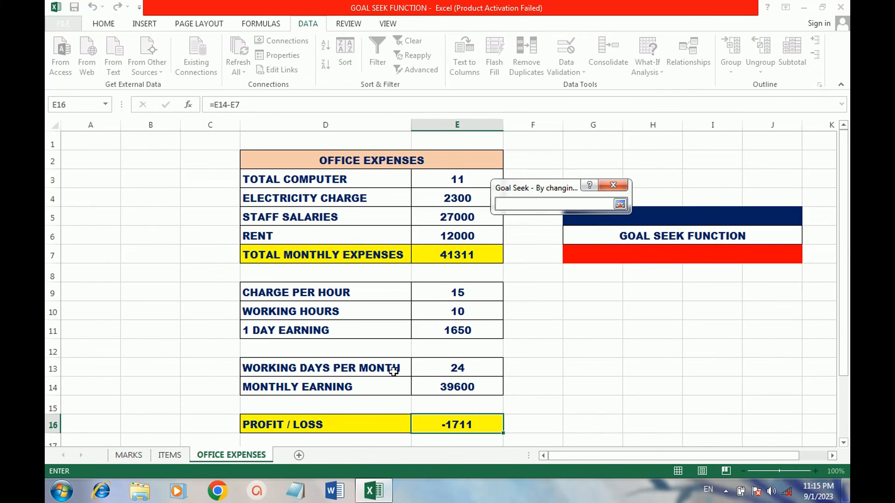
scroll(361, 347, "down", 1)
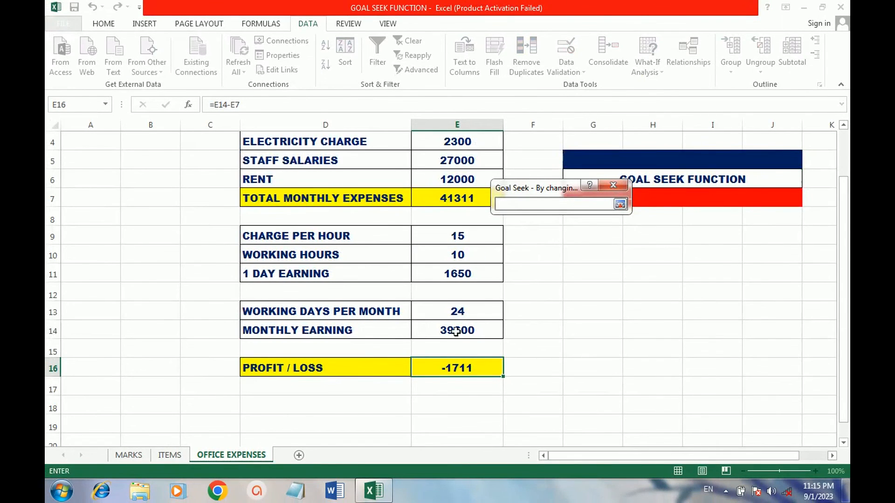
left_click(461, 312)
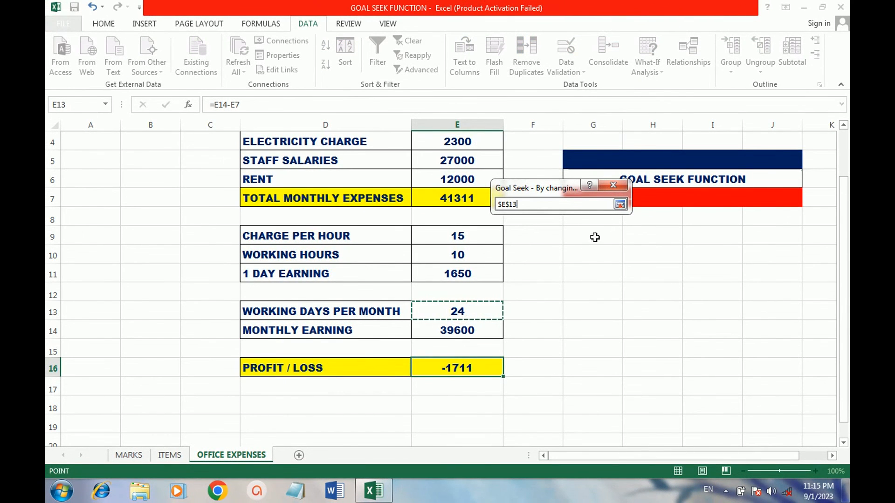
left_click(620, 205)
left_click(545, 257)
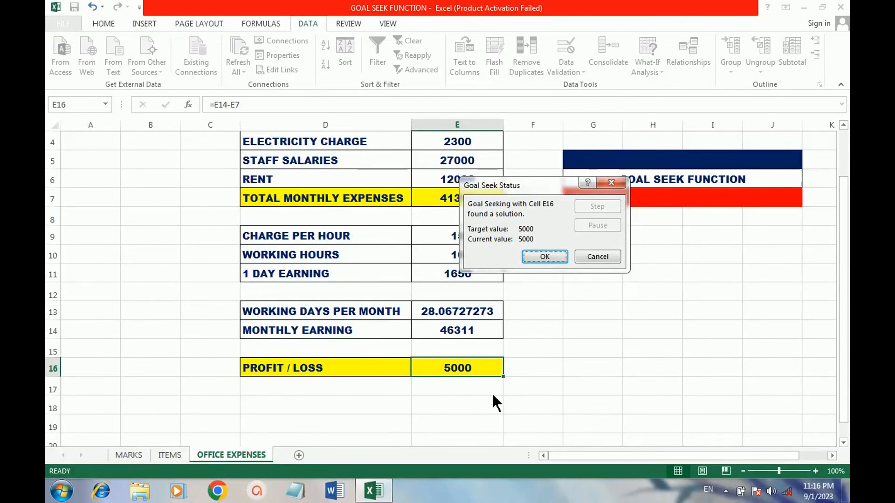
left_click(546, 255)
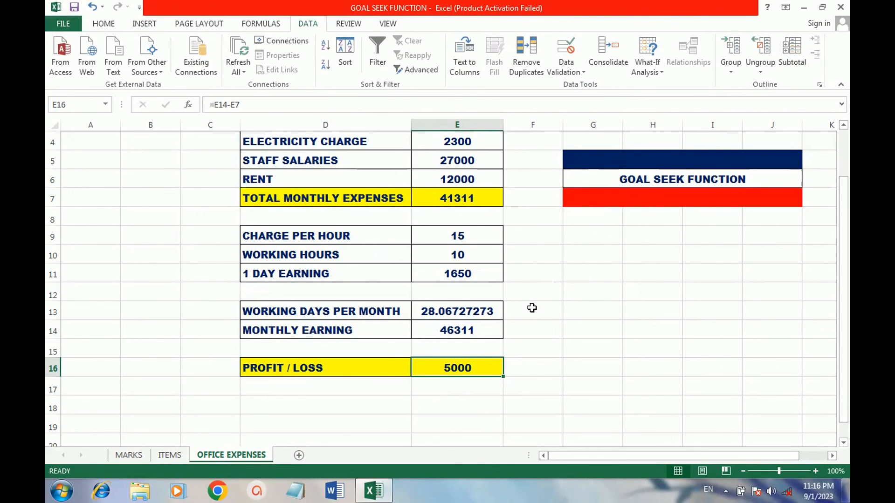
scroll(532, 308, "up", 1)
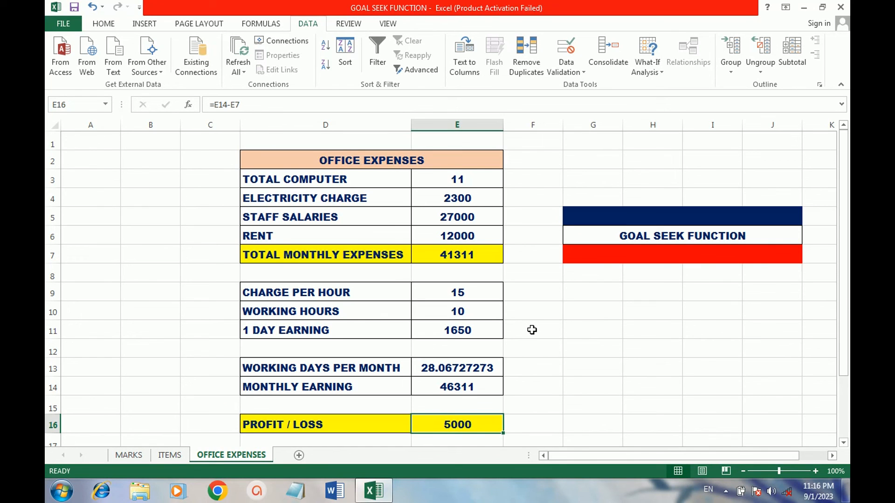
scroll(535, 345, "down", 1)
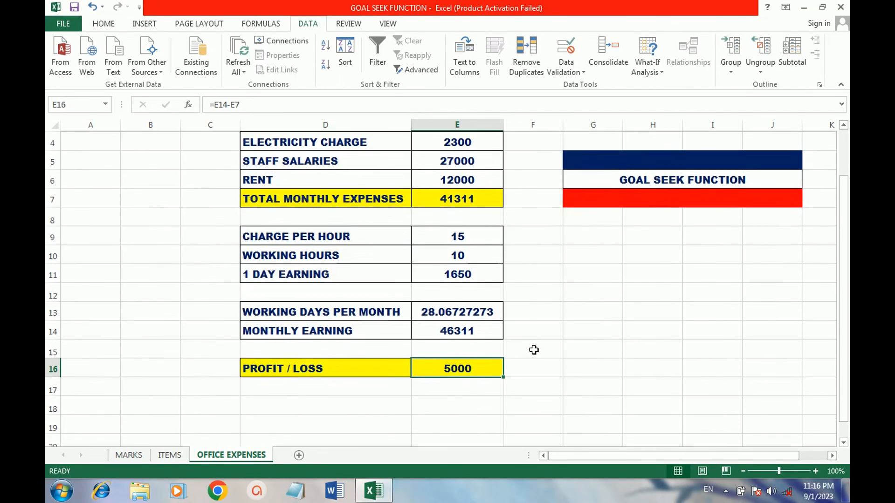
scroll(534, 351, "up", 1)
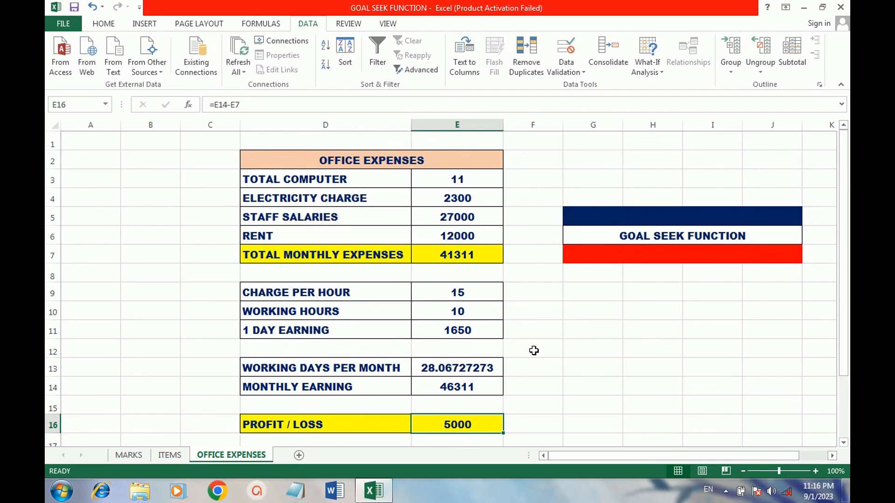